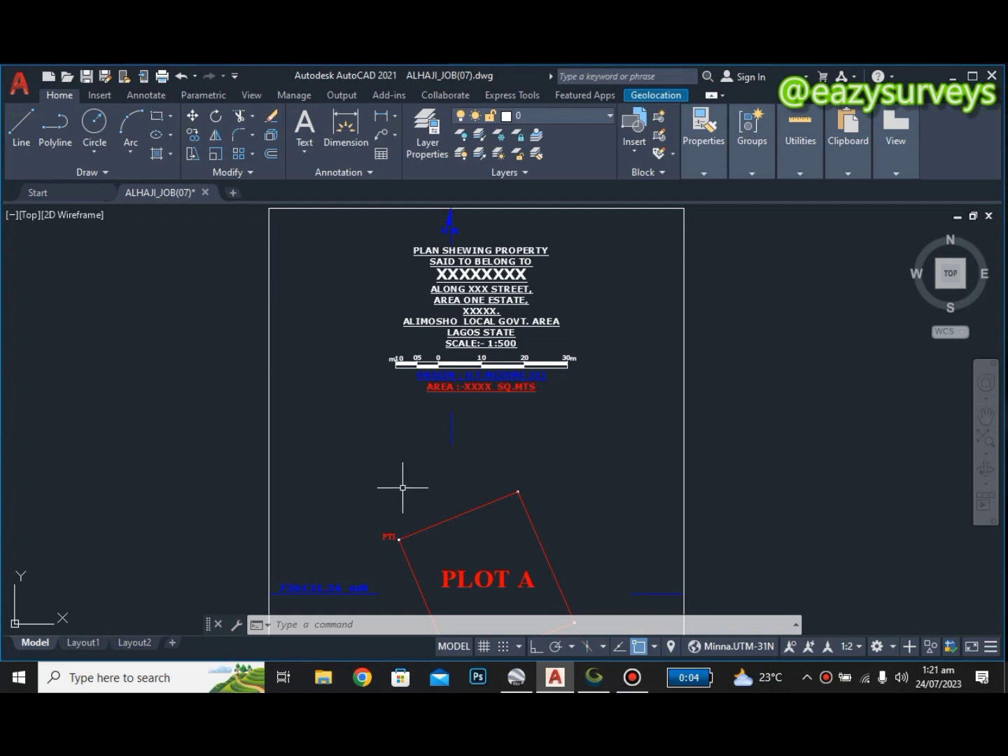
Step: Query the coordinates of Plot A's corner at PT1 with the ID command, snapping to its node
mouse_move(402, 487)
mouse_down()
mouse_move(424, 450)
mouse_move(421, 467)
mouse_up()
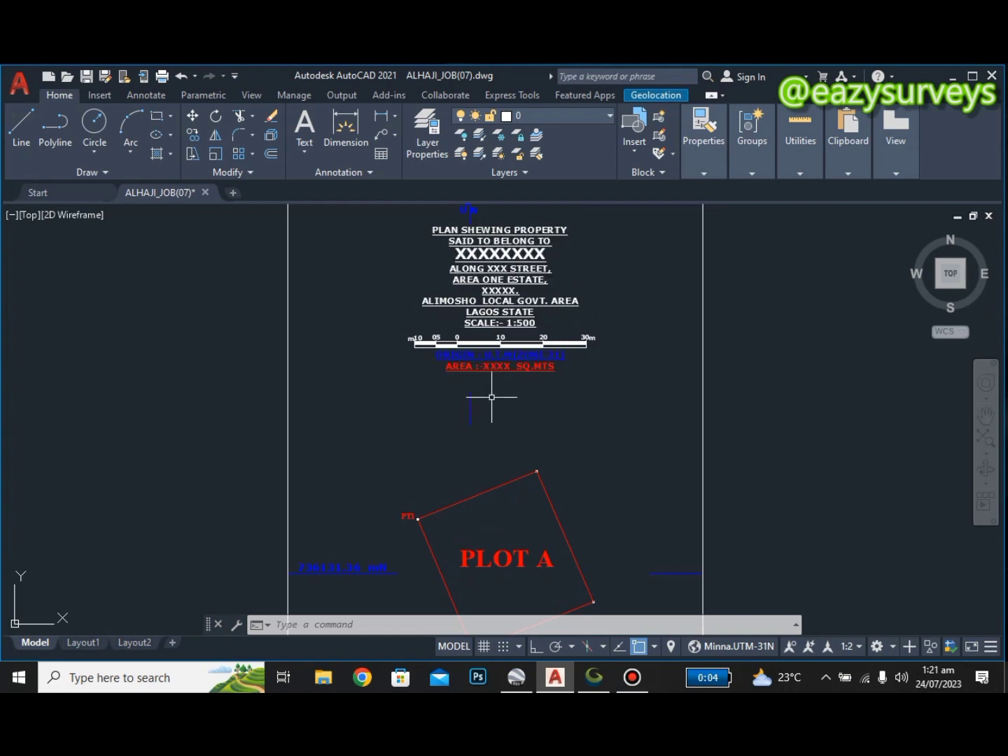
drag(490, 443, 493, 339)
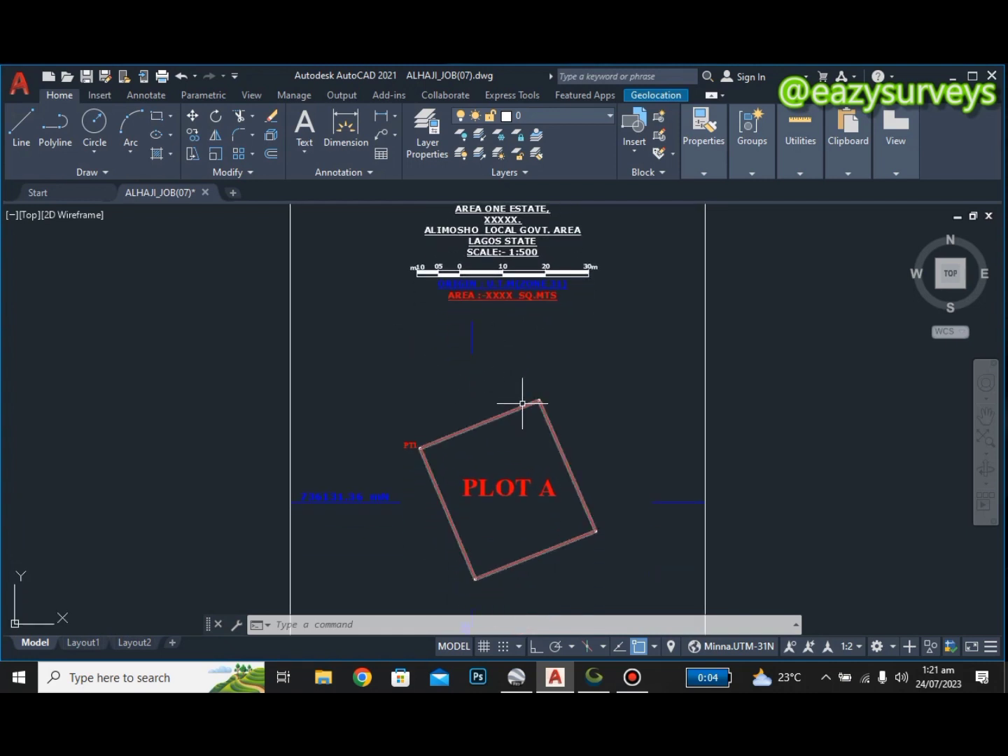
drag(531, 461, 522, 422)
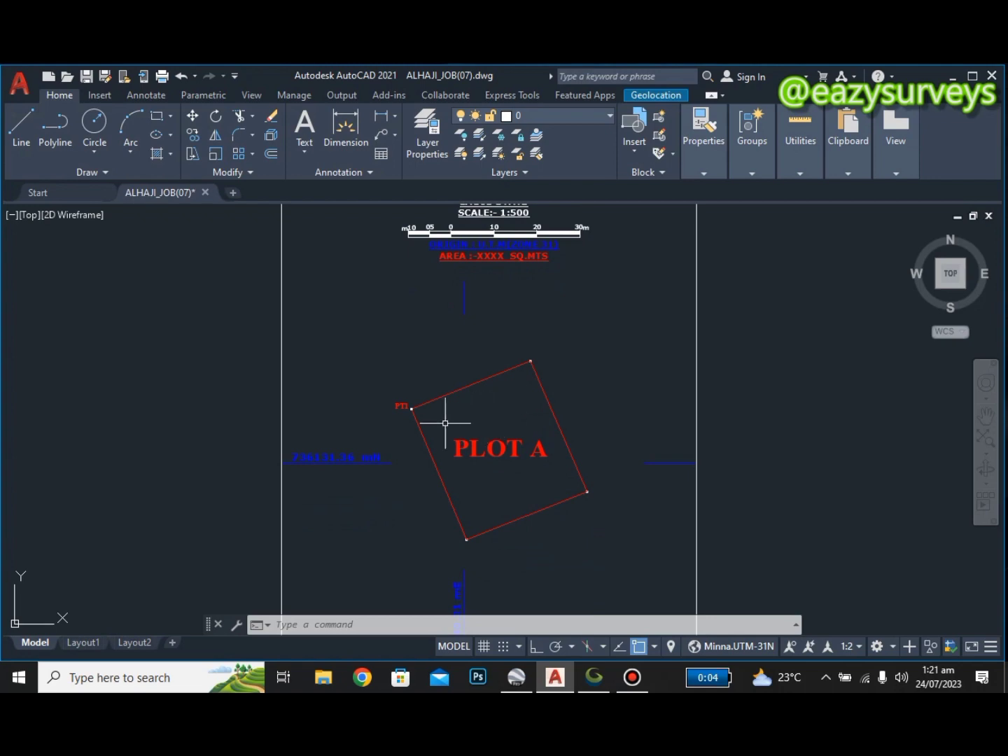
scroll(410, 418, up, 4)
scroll(412, 405, up, 6)
scroll(430, 343, down, 4)
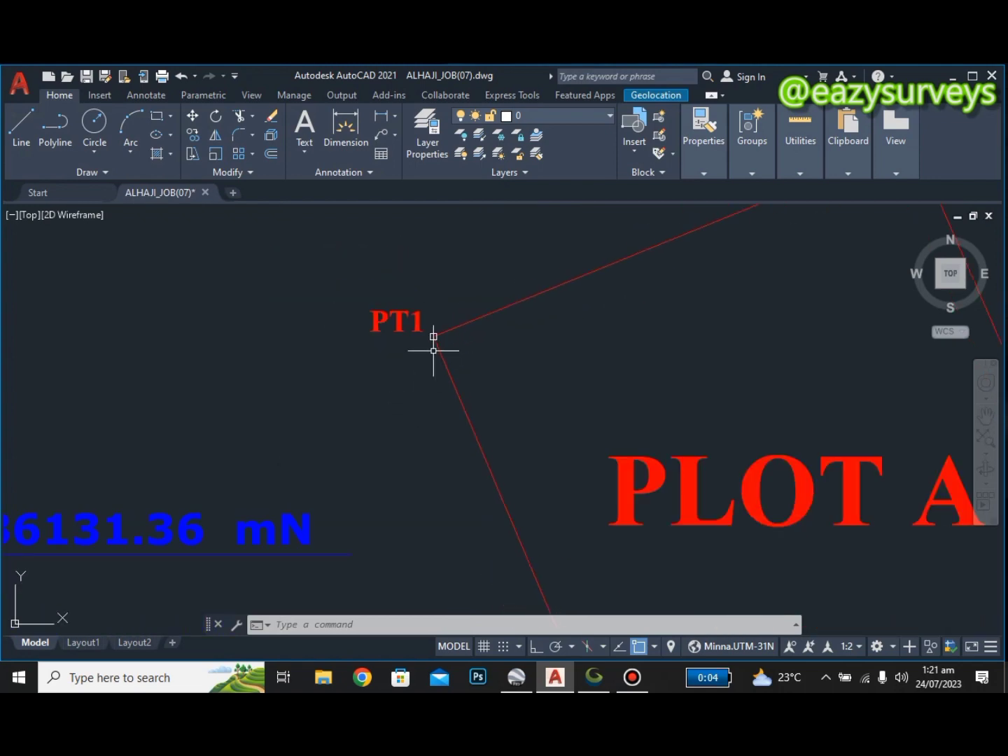
scroll(432, 338, up, 3)
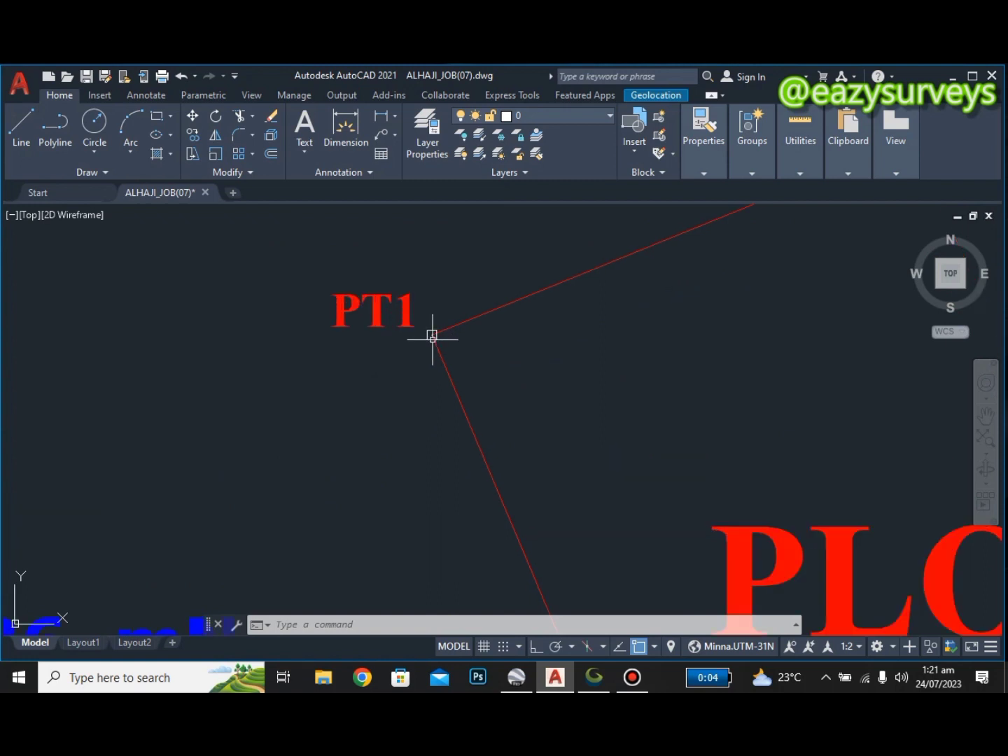
click(353, 625)
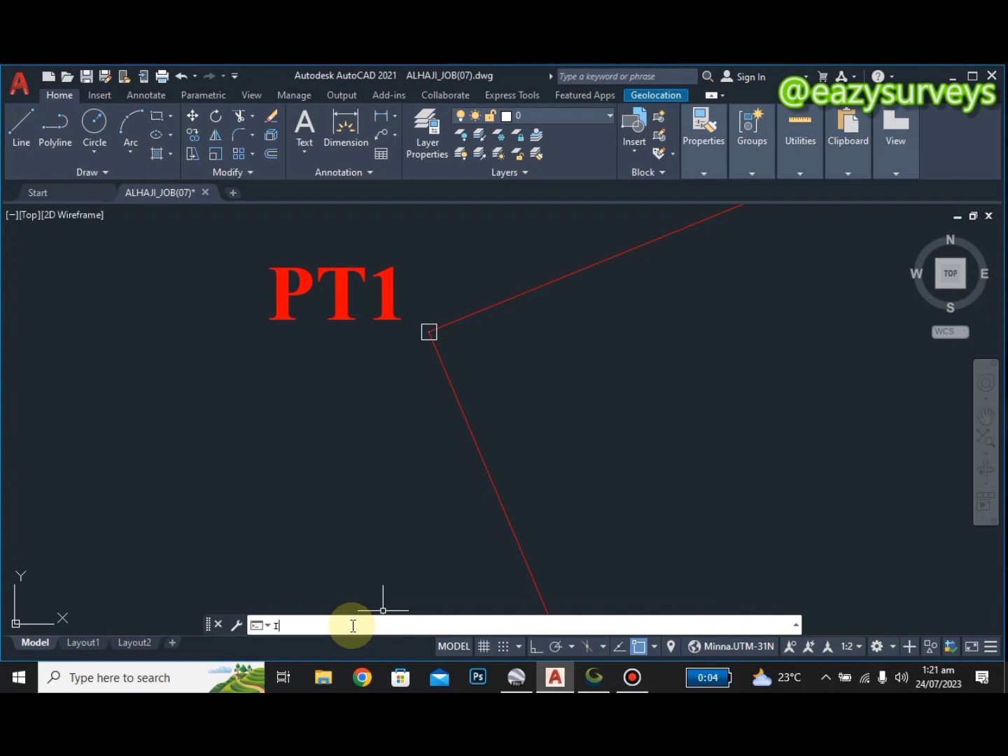
key(Return)
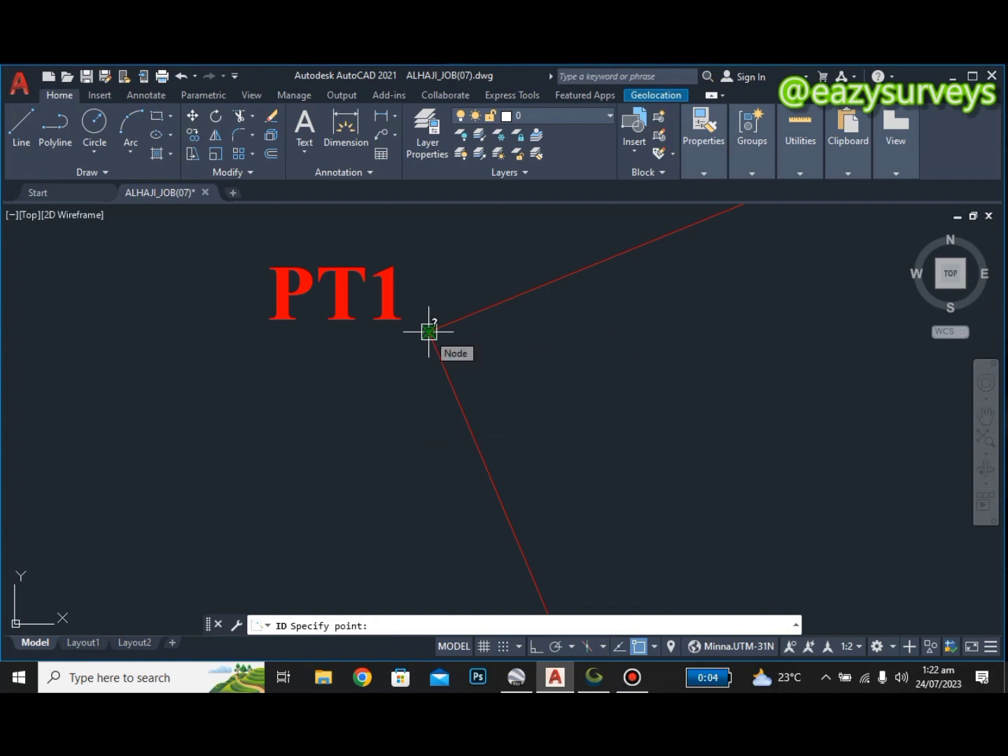
click(429, 331)
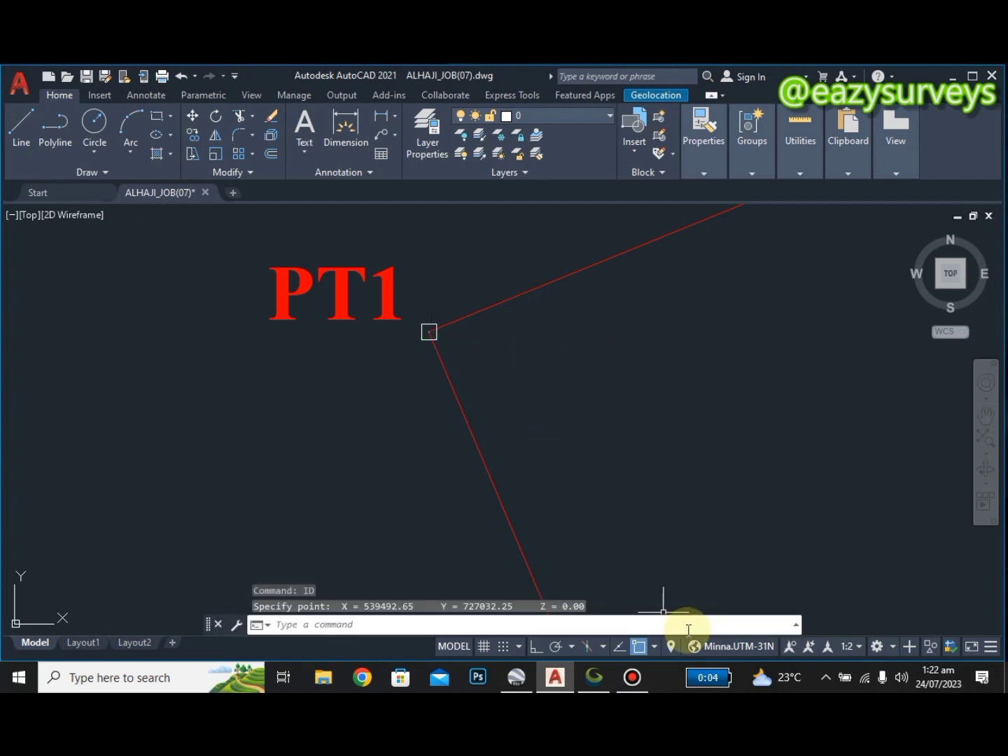
Step: Copy the X and Y coordinates of PT1 from the command history
click(797, 624)
click(797, 625)
drag(515, 608, 331, 611)
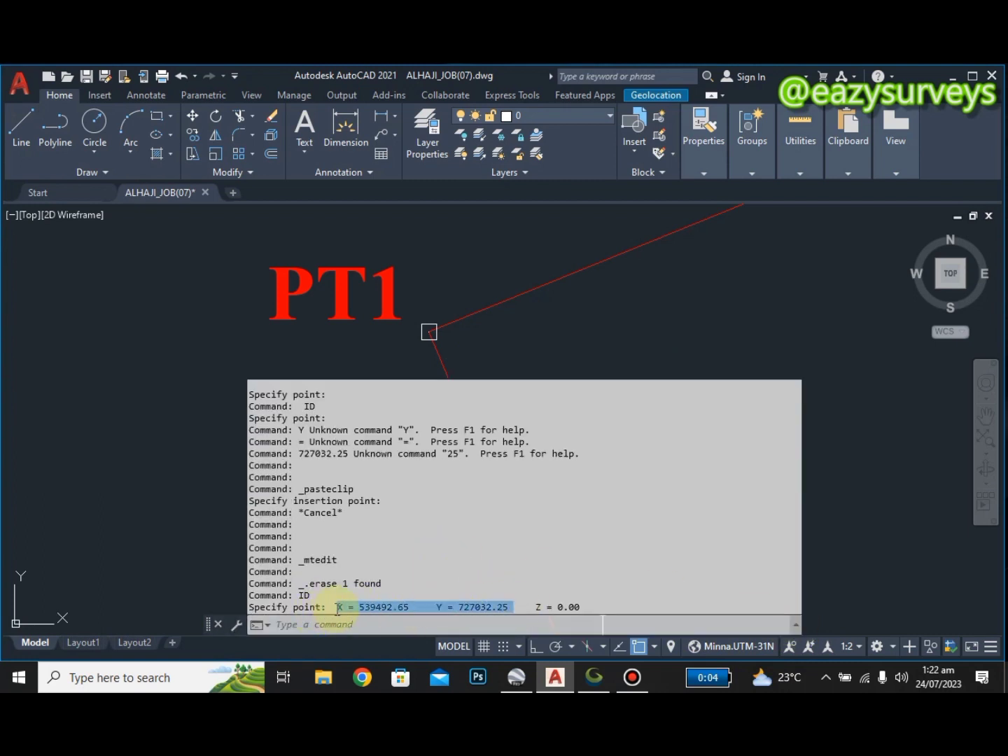
right_click(346, 607)
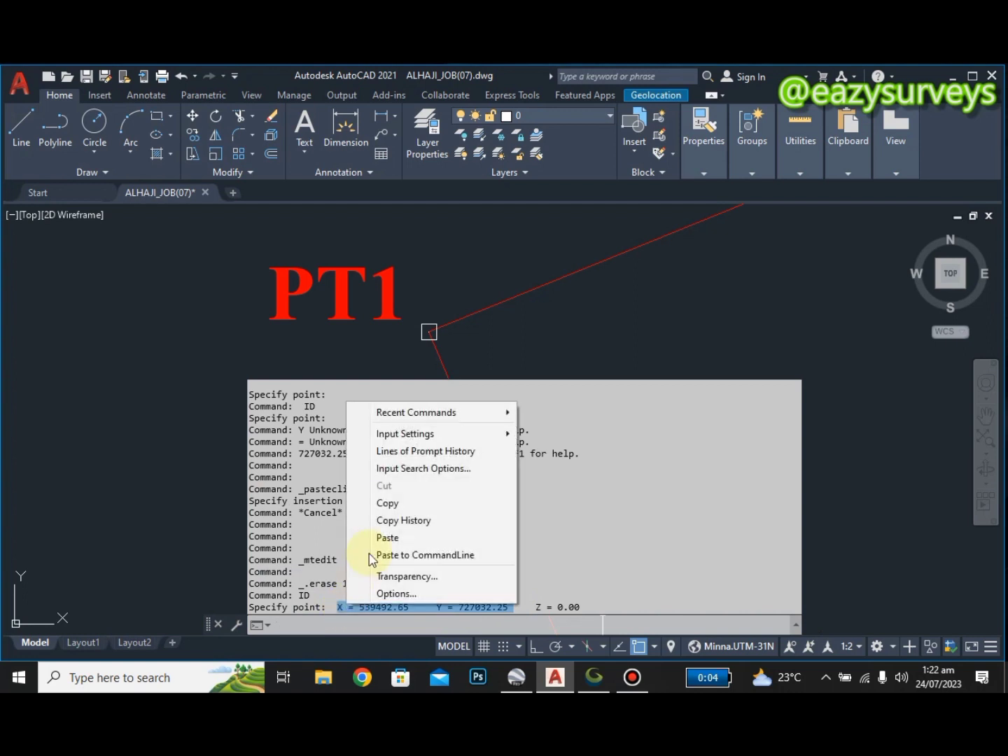
click(395, 504)
key(Escape)
Step: Paste the copied coordinates as text in the drawing just above the PT1 label
scroll(513, 342, down, 2)
scroll(456, 339, down, 4)
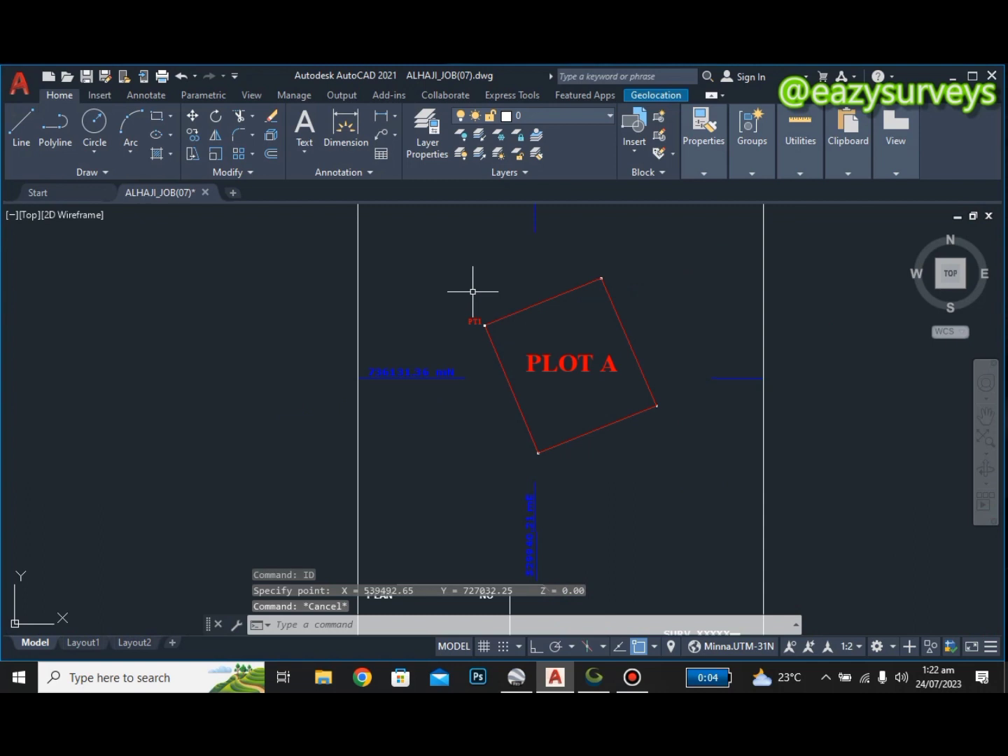
key(ctrl+v)
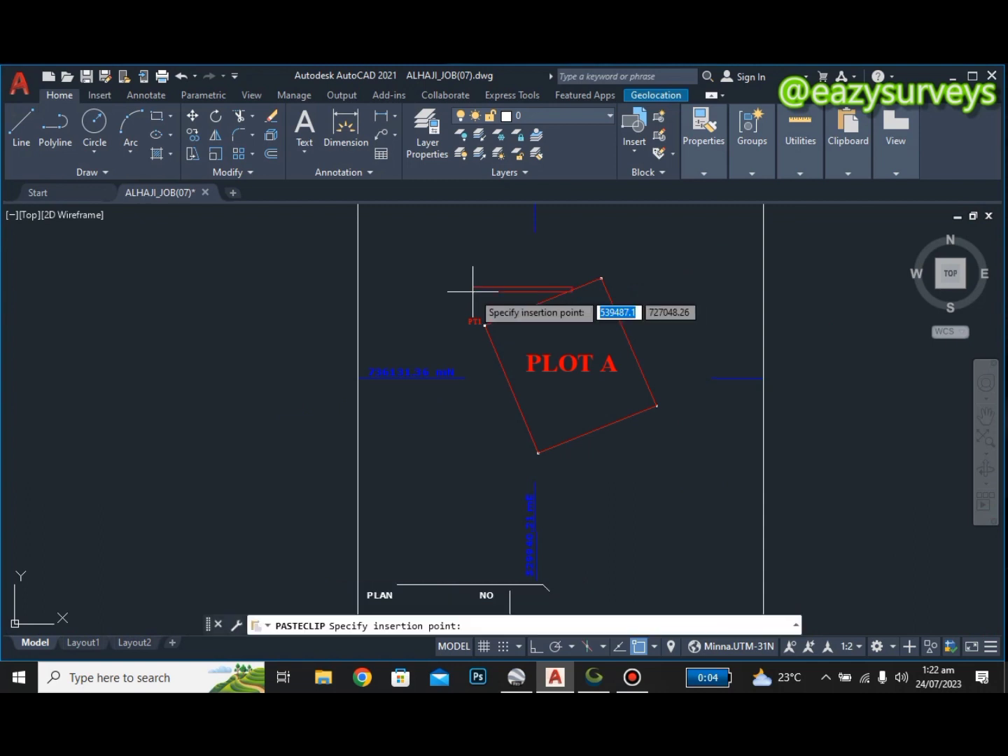
click(450, 287)
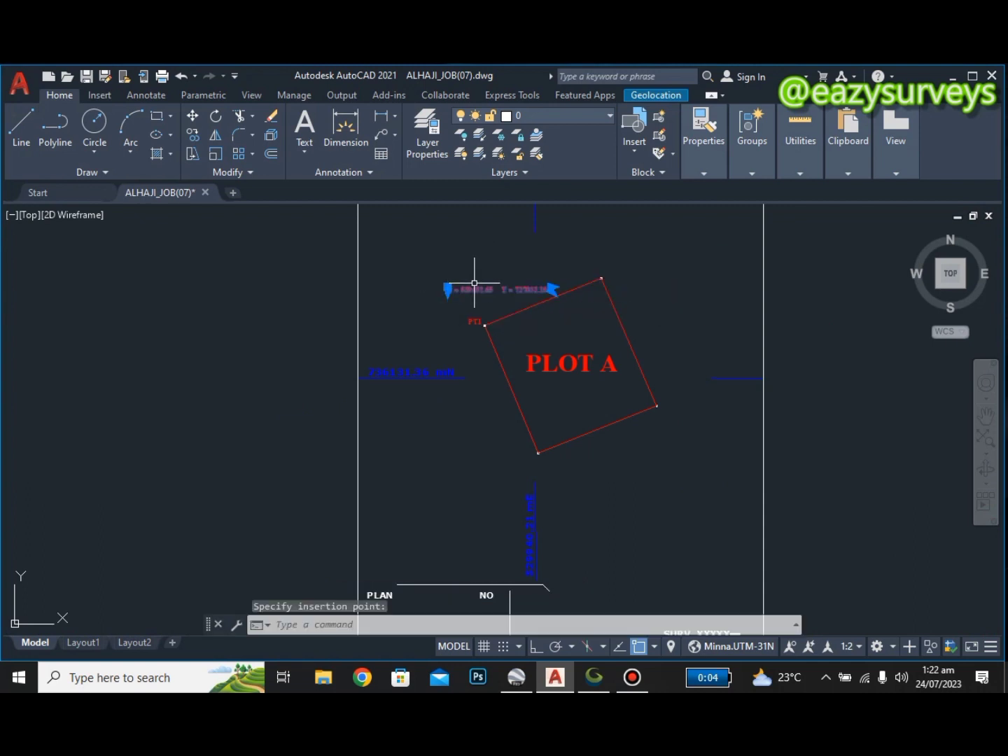
Step: Set the colour of the pasted coordinate text to ByLayer and deselect it
scroll(468, 281, up, 4)
click(705, 140)
click(759, 192)
click(787, 211)
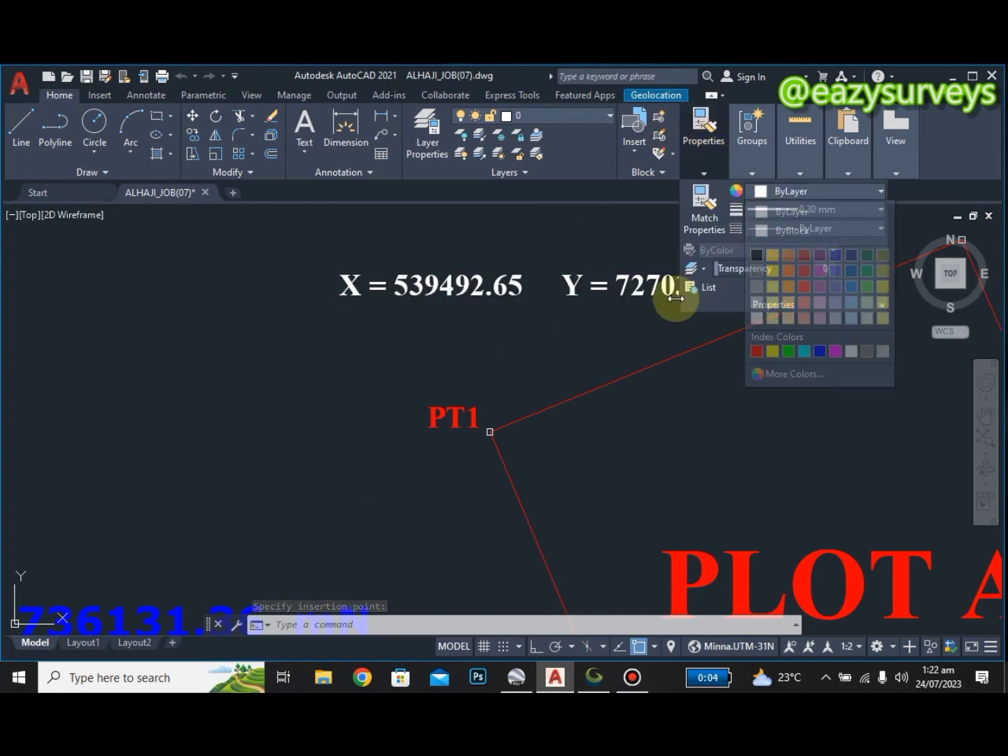
key(Escape)
Step: Examine the PT1 coordinate text, the Plot A boundary and the surrounding survey plan, both close up and as a whole
scroll(535, 287, down, 2)
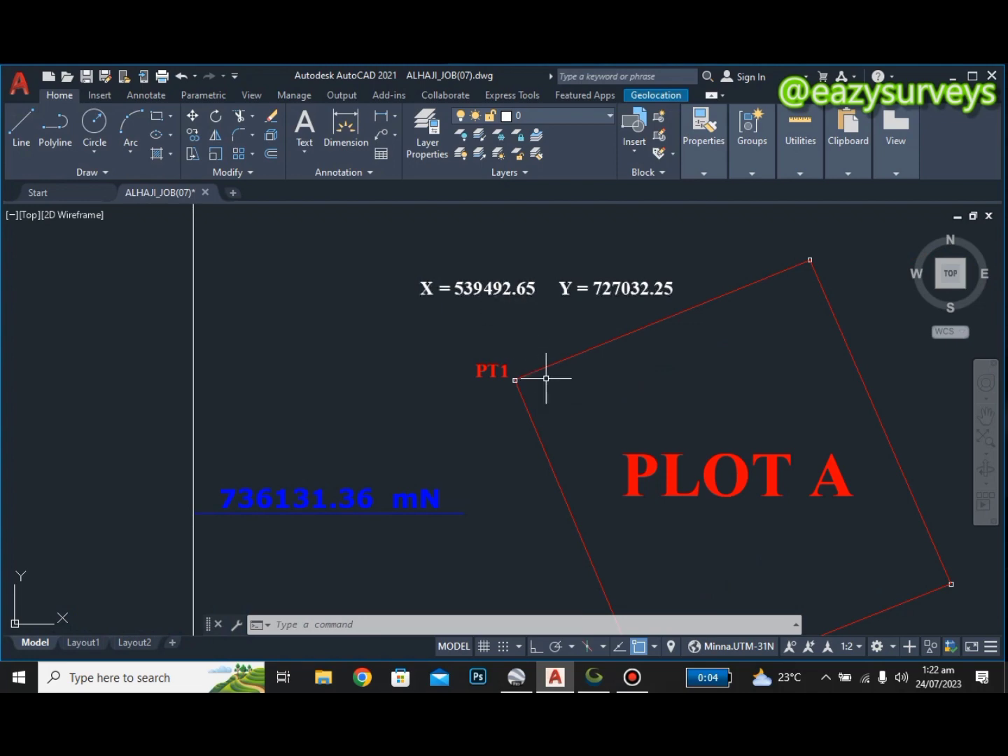
scroll(551, 405, down, 6)
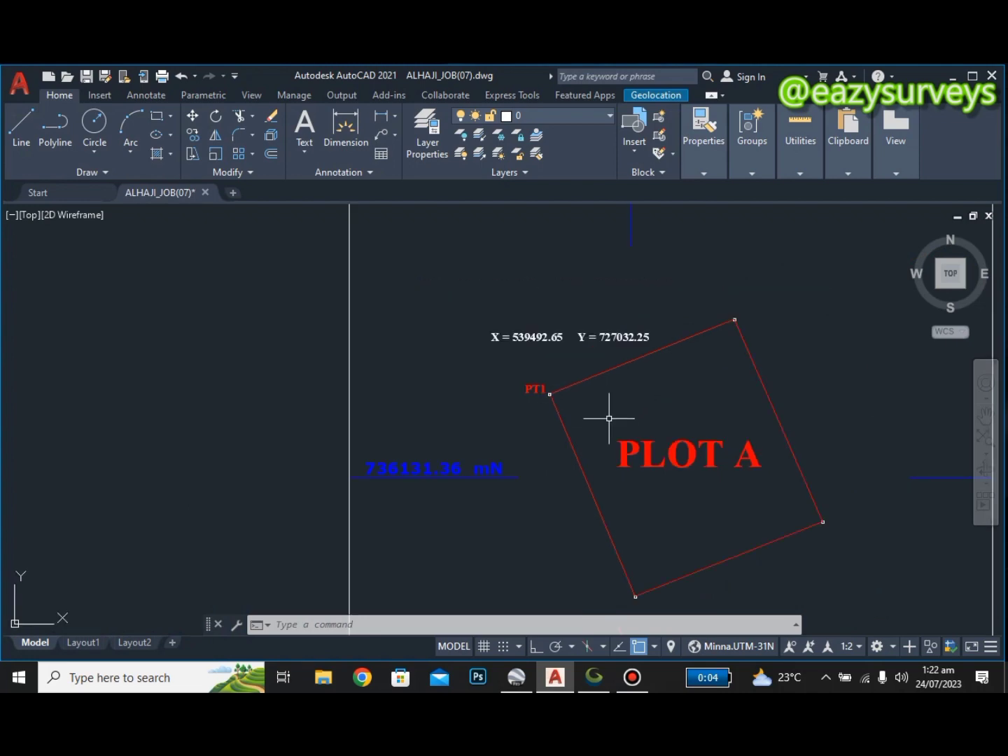
scroll(495, 370, up, 6)
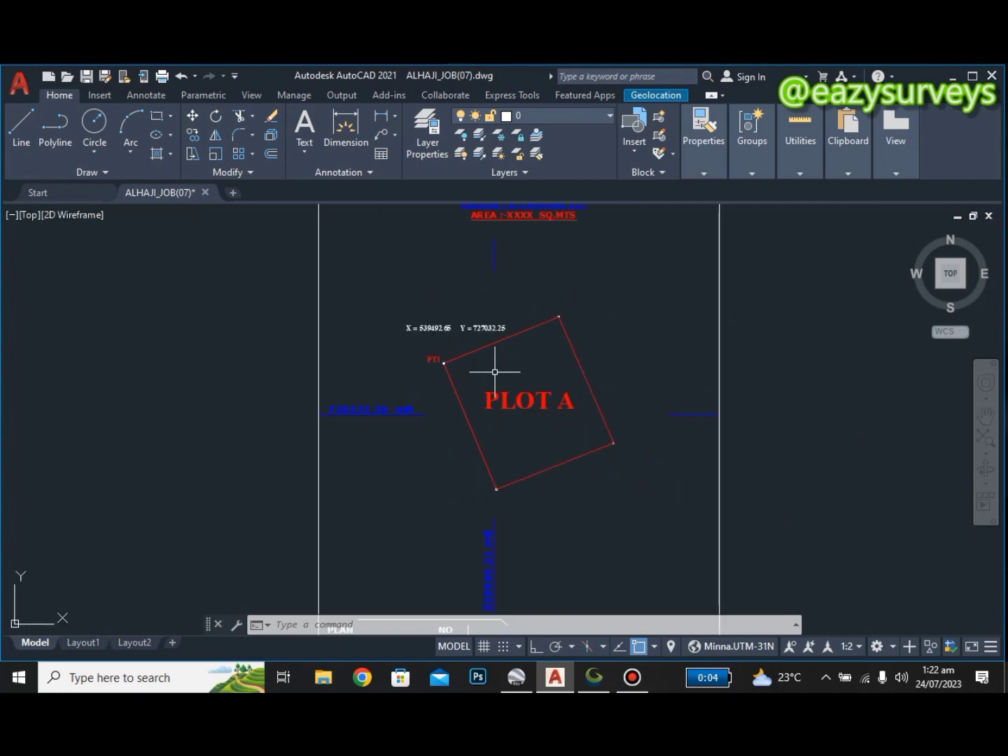
scroll(495, 371, down, 2)
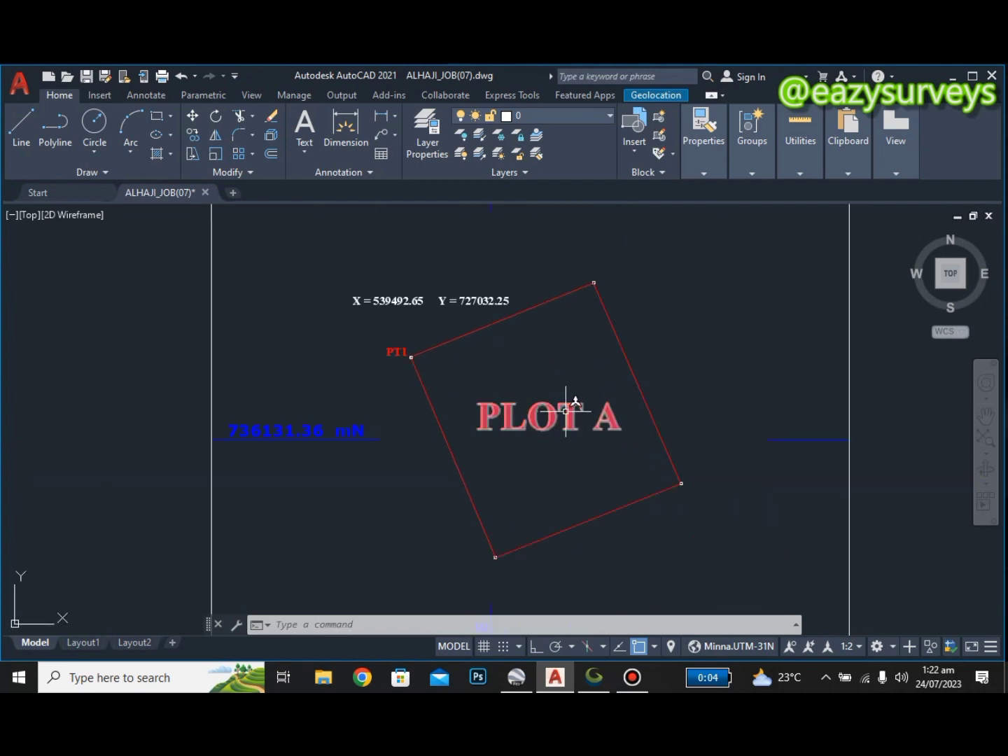
scroll(569, 406, down, 2)
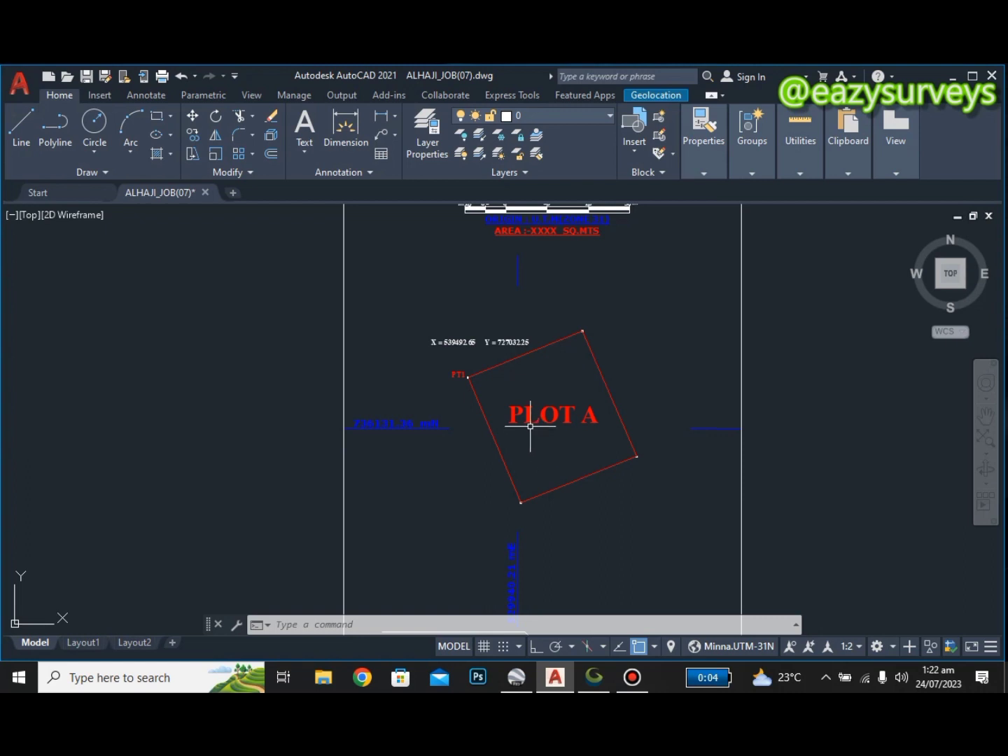
scroll(536, 387, down, 4)
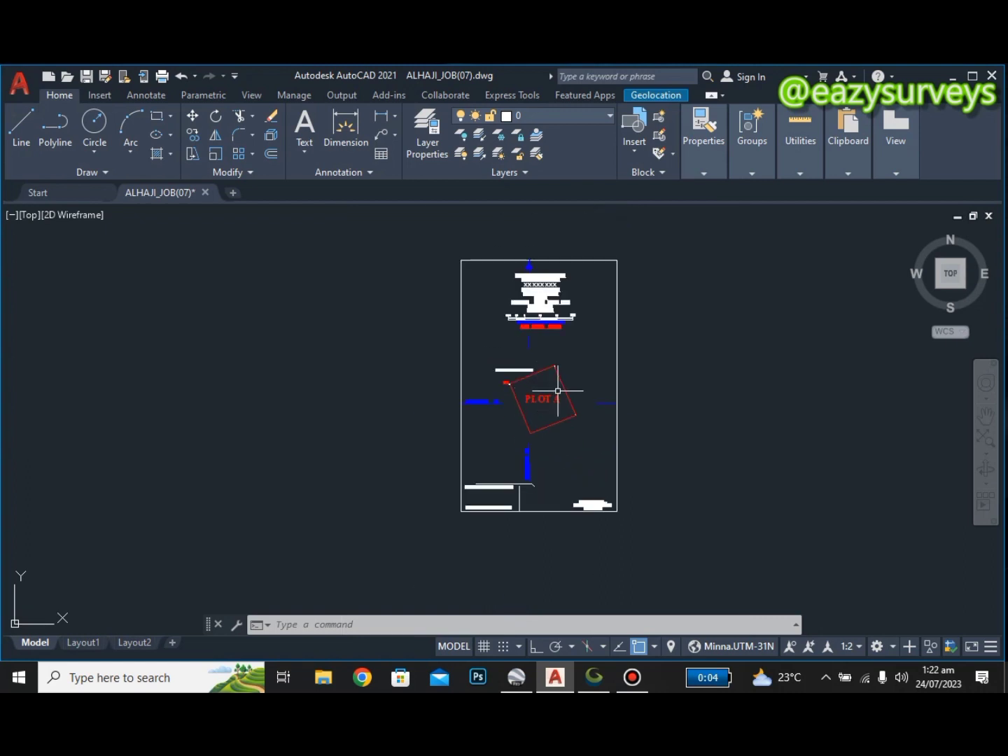
scroll(553, 387, up, 4)
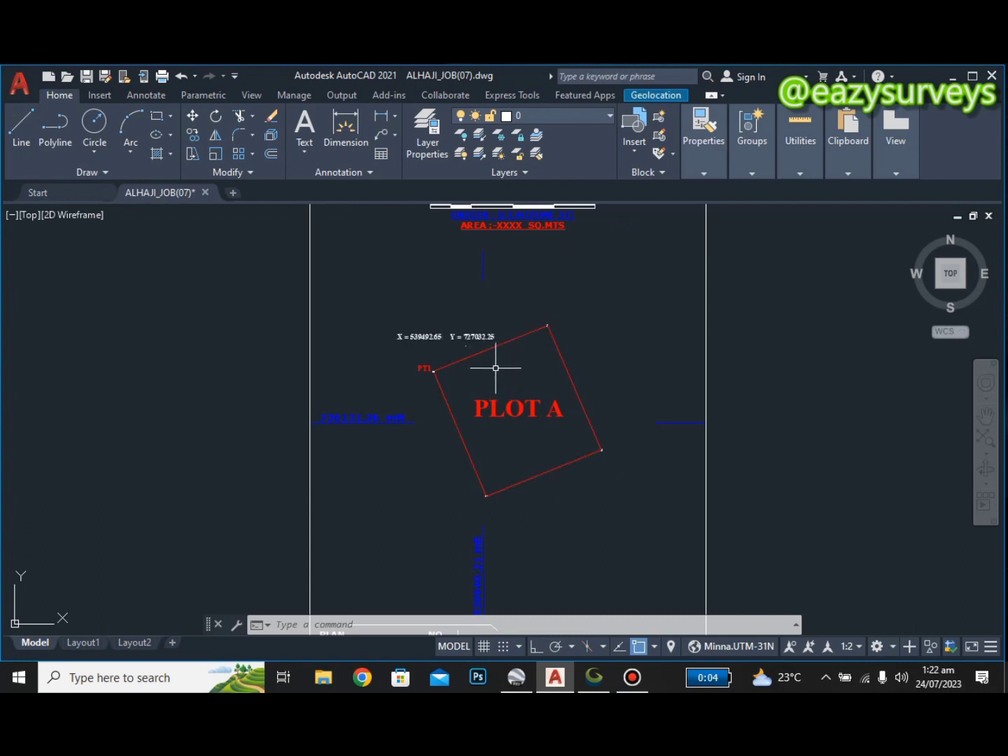
scroll(495, 367, down, 4)
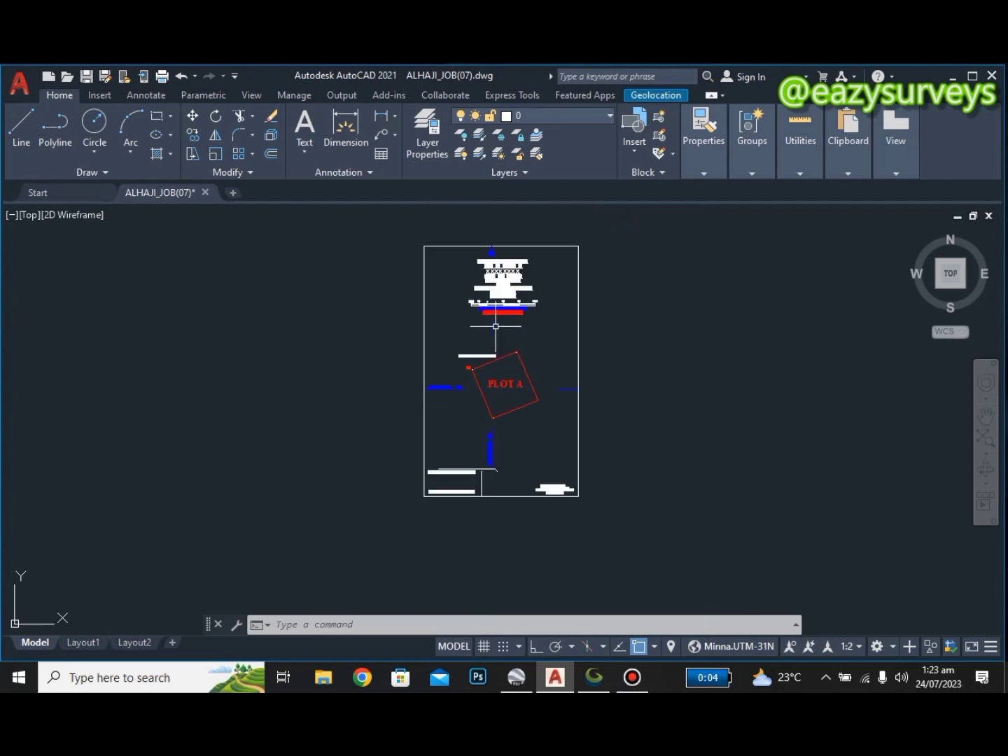
scroll(517, 324, up, 2)
scroll(517, 326, up, 4)
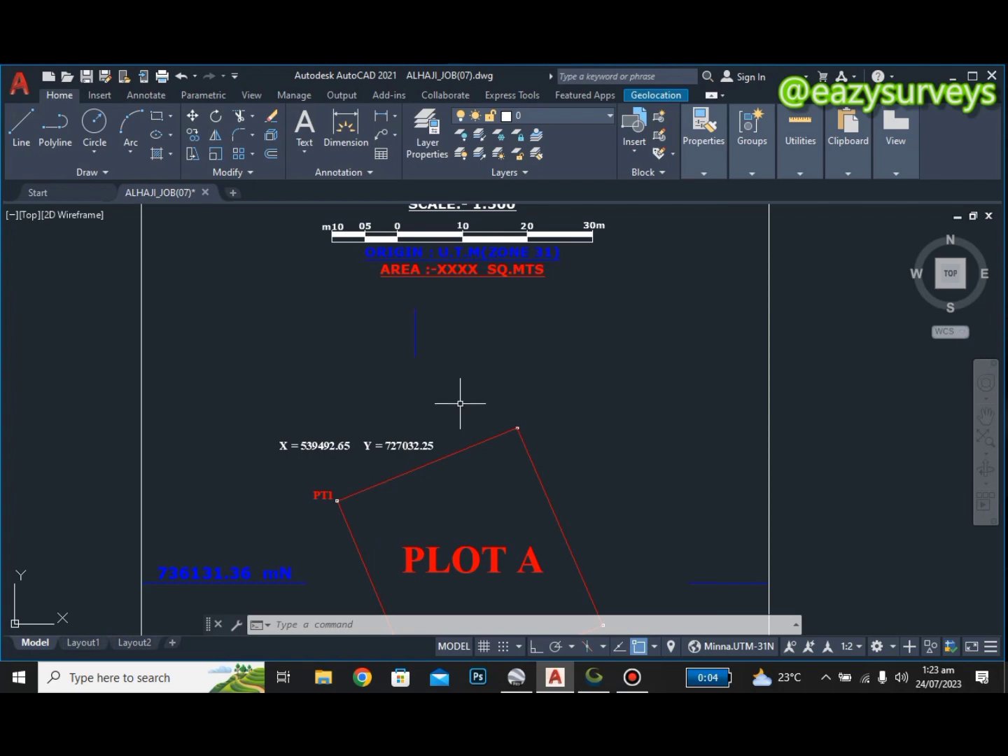
scroll(460, 403, down, 4)
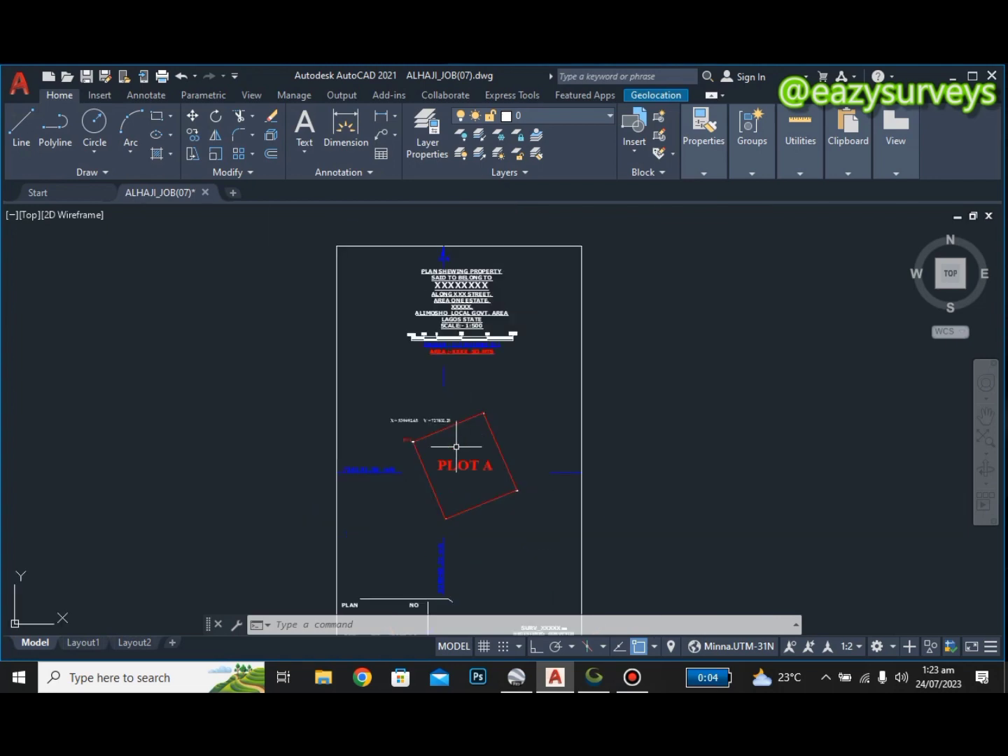
scroll(456, 446, up, 4)
scroll(456, 442, down, 2)
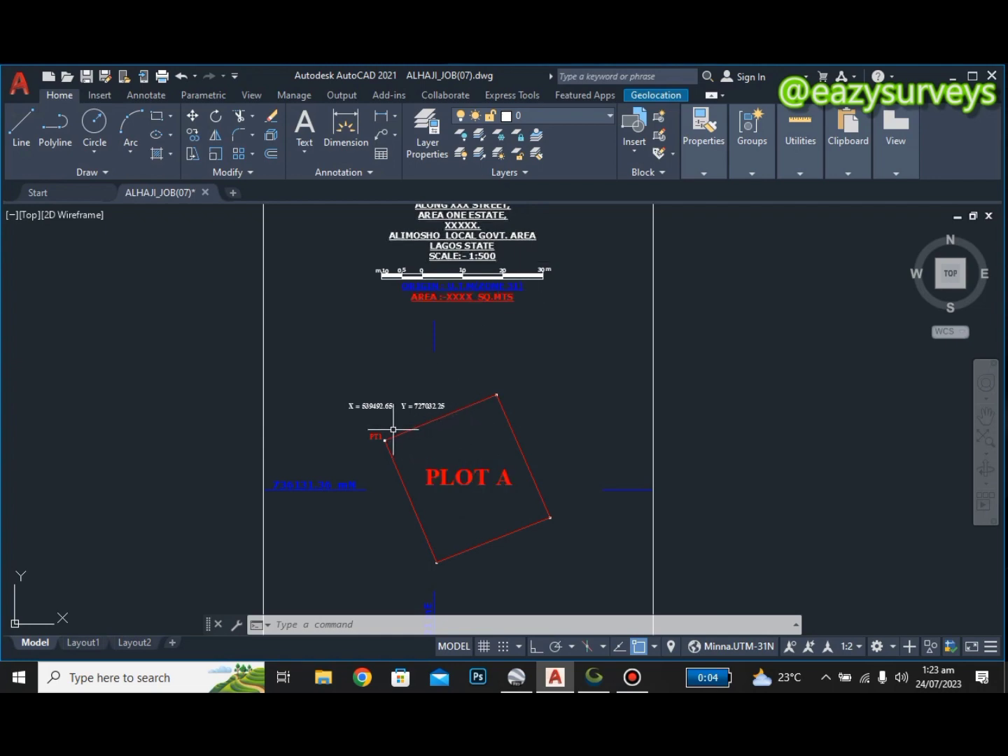
scroll(393, 429, up, 5)
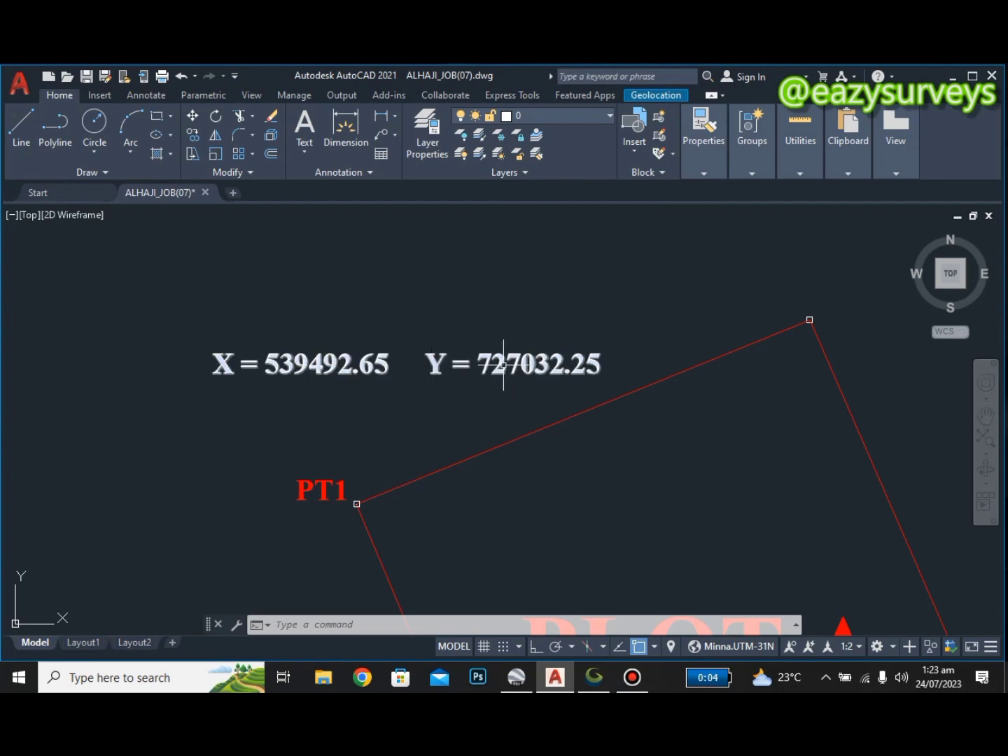
scroll(501, 358, down, 4)
scroll(413, 353, up, 4)
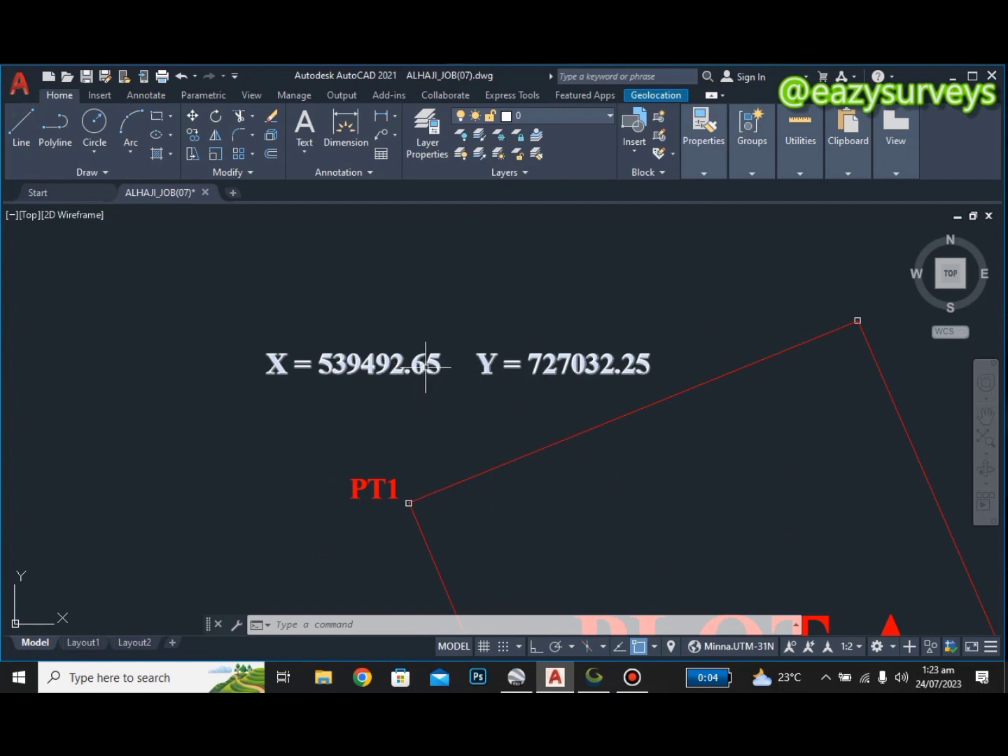
scroll(427, 366, down, 2)
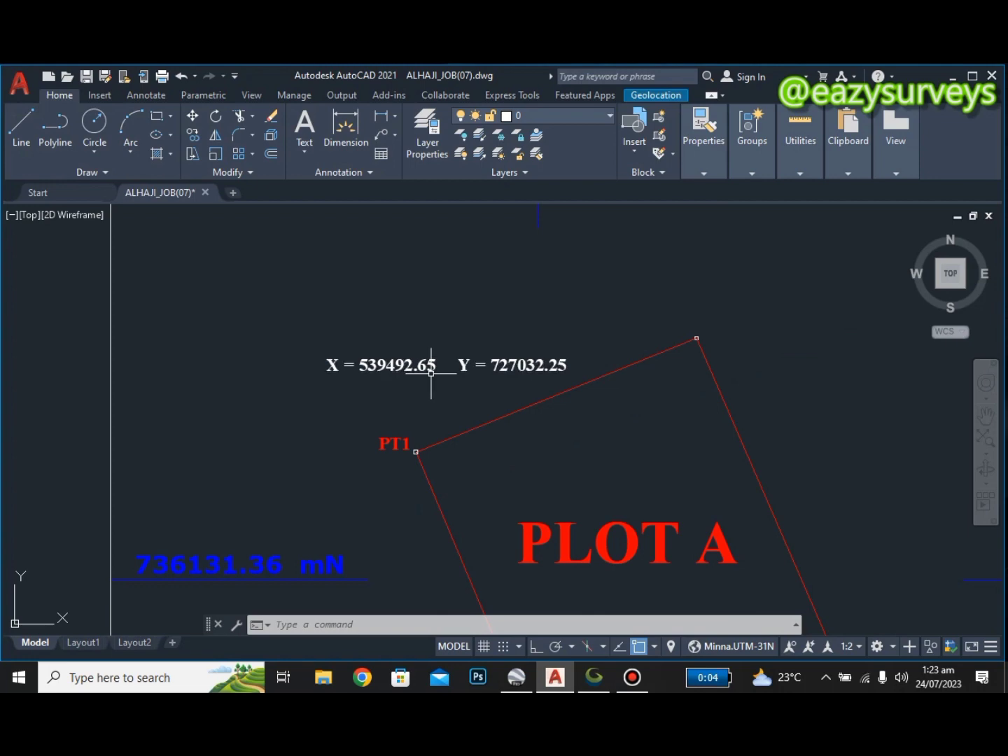
scroll(431, 375, down, 4)
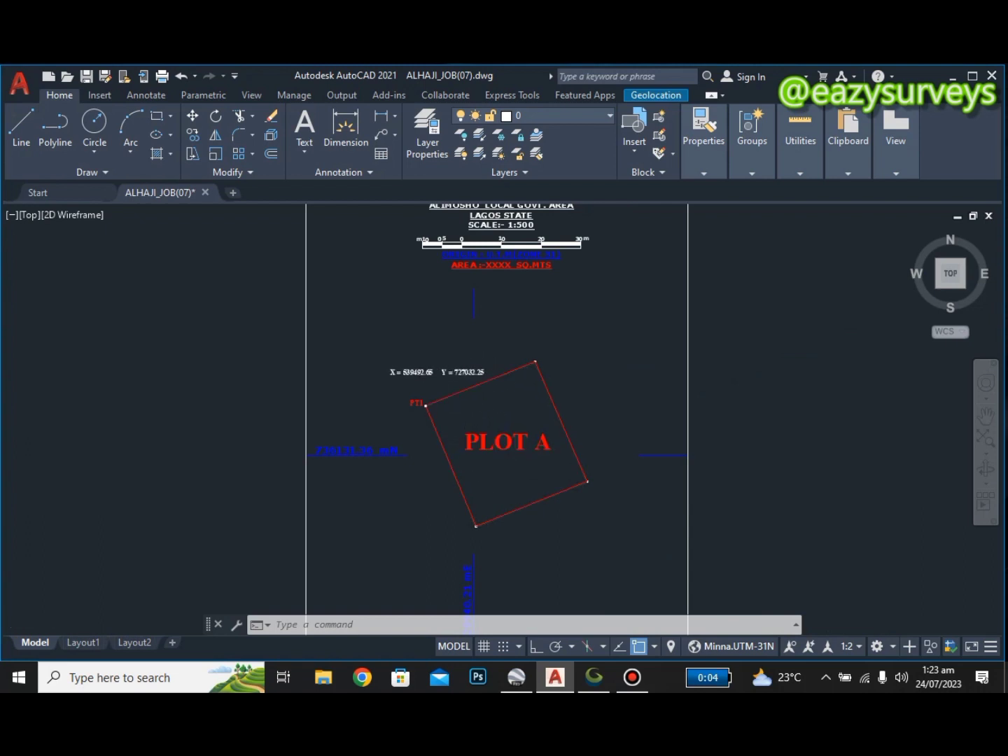
scroll(443, 375, up, 4)
scroll(407, 362, up, 2)
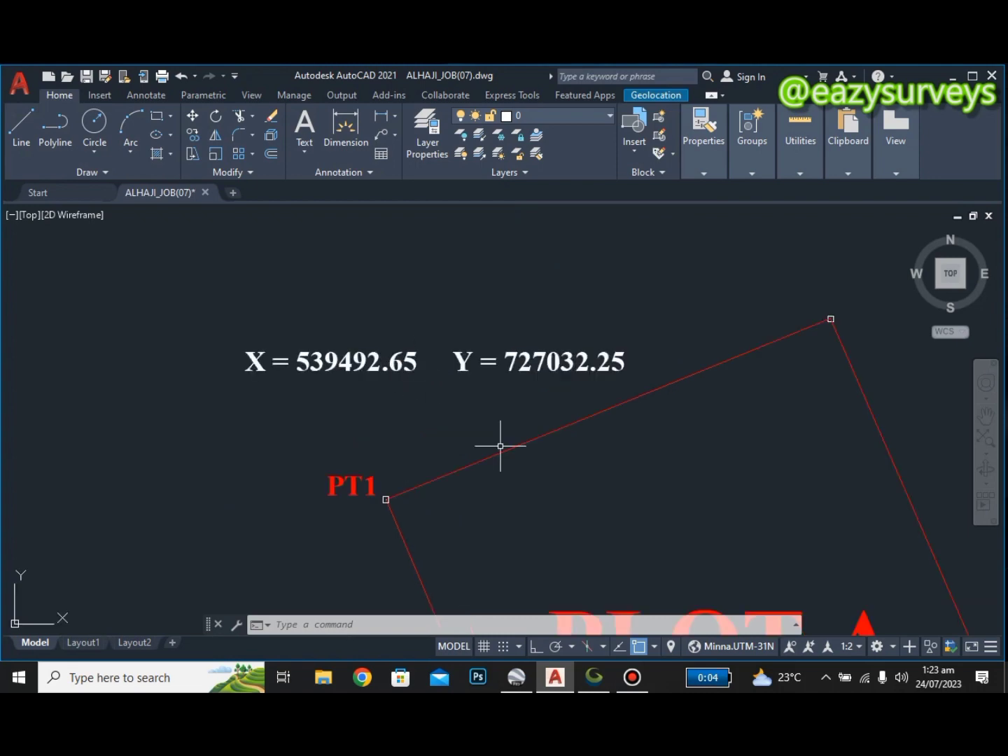
Step: Switch to Global Mapper and open the Coordinate Converter
click(594, 677)
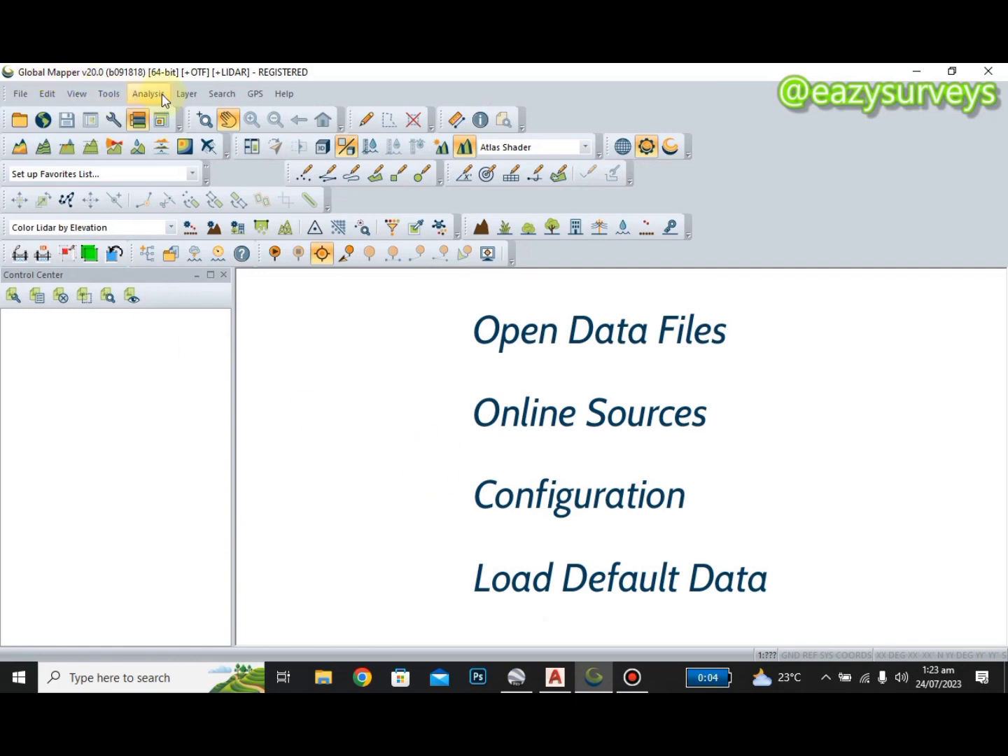
click(108, 96)
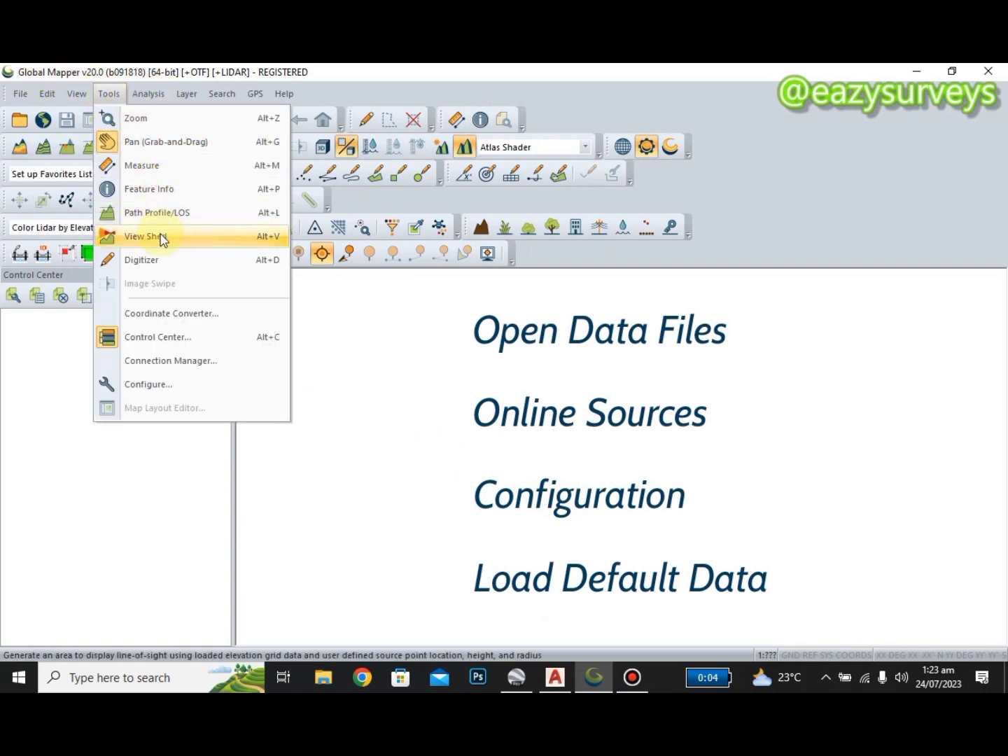
click(174, 321)
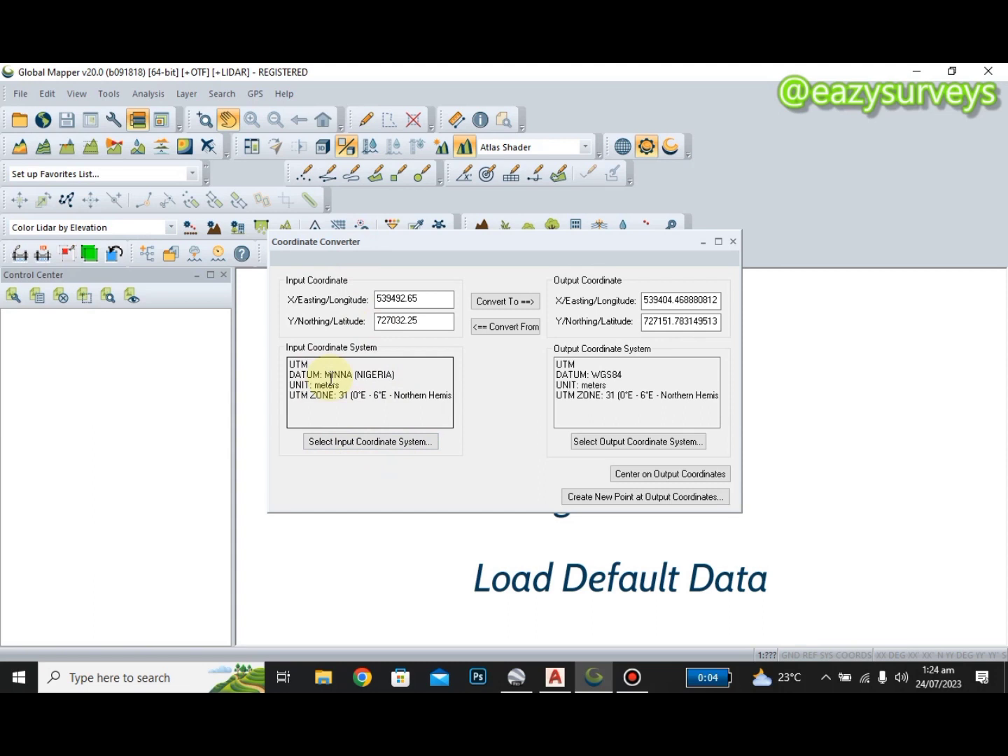
click(685, 404)
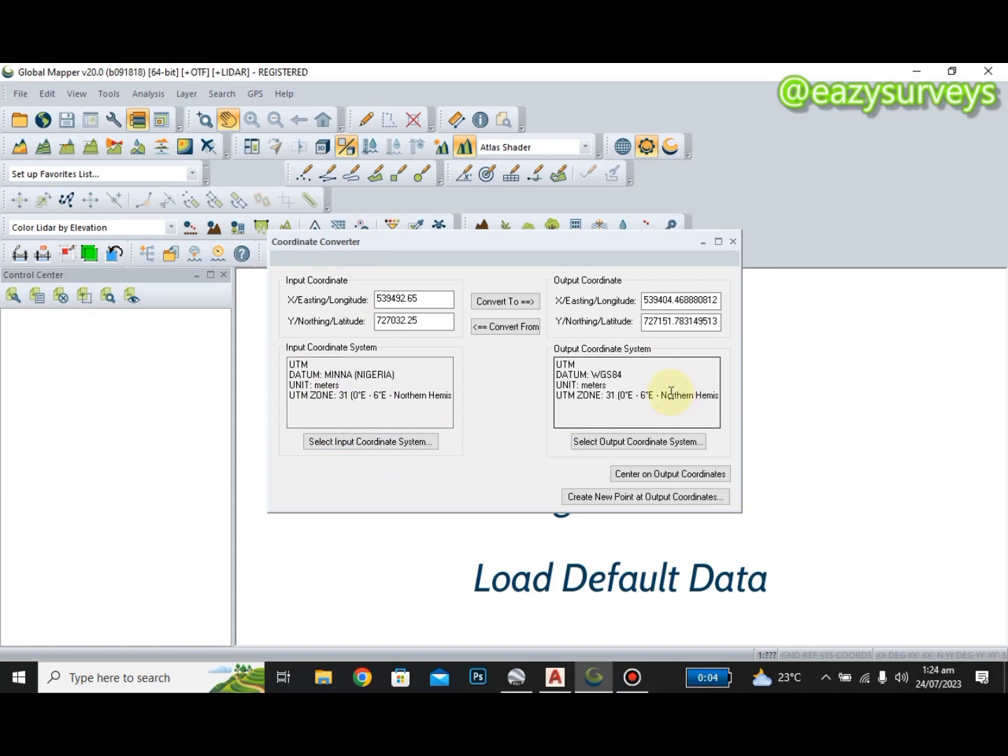
Step: Set the input coordinate system to the UTM projection, zone 31 Northern Hemisphere, with the MINNA (NIGERIA) datum in metres
click(358, 446)
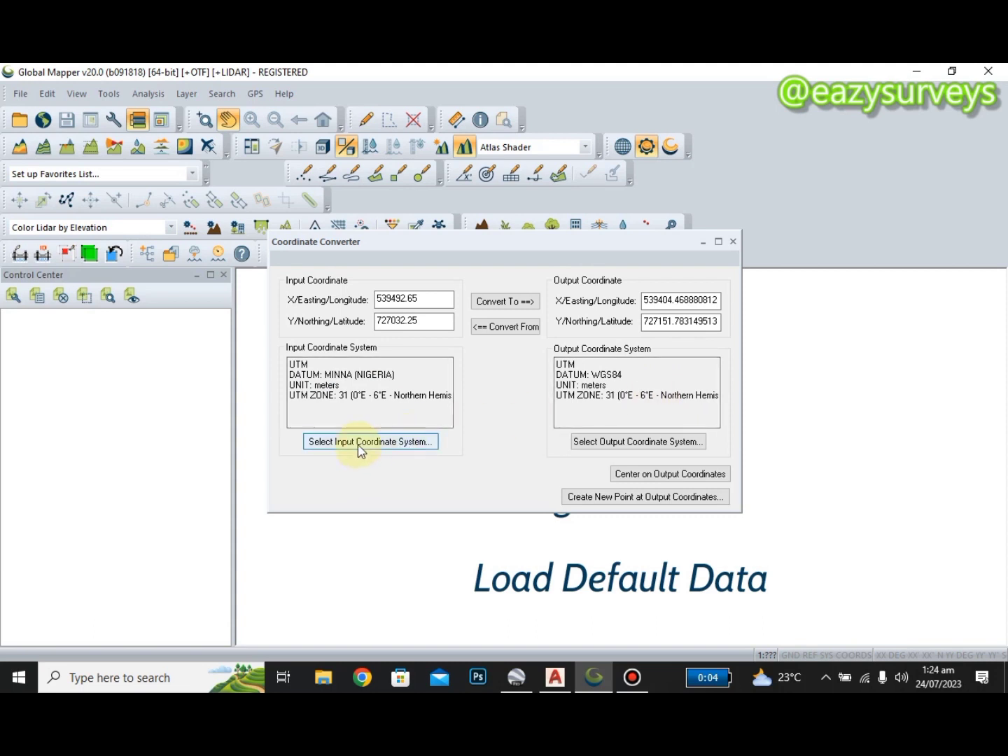
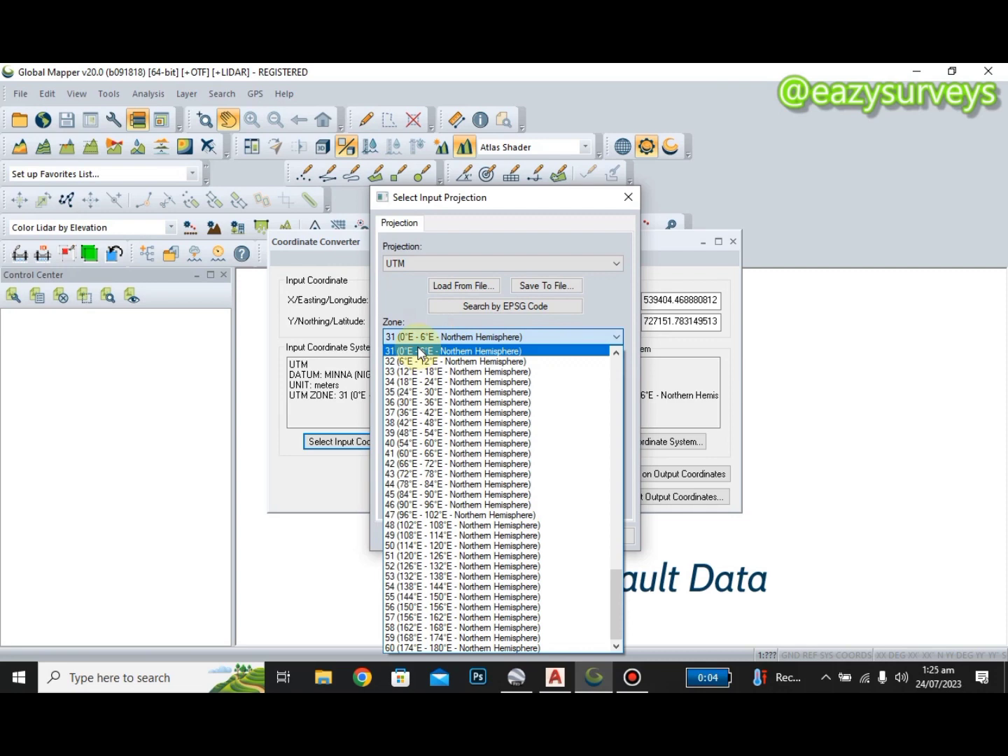
click(418, 352)
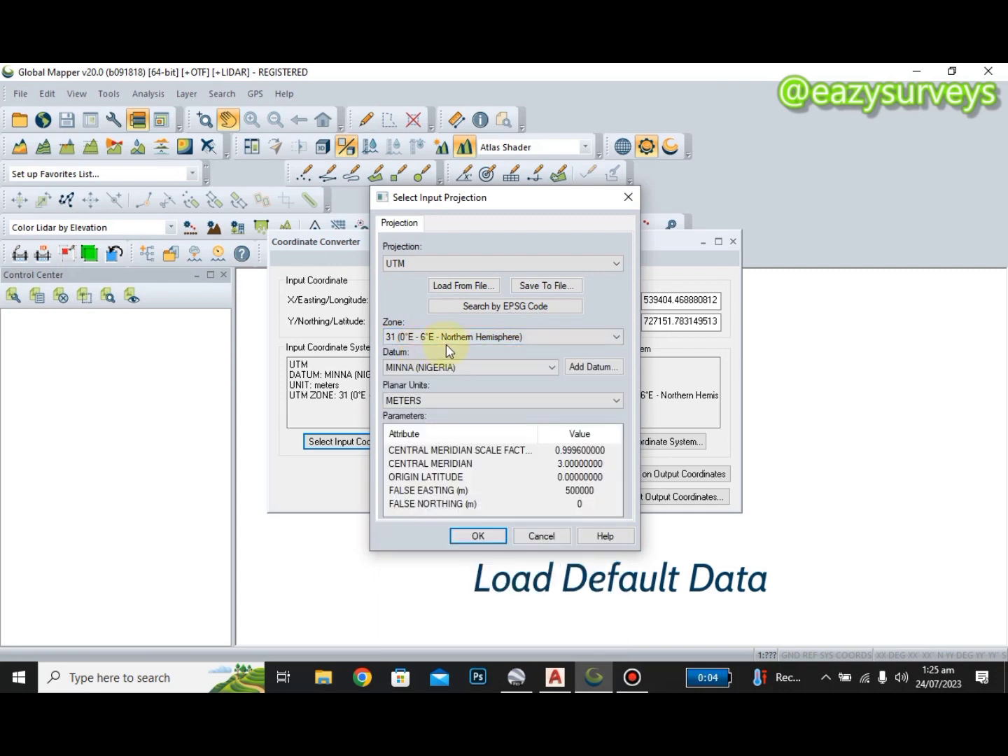
click(470, 270)
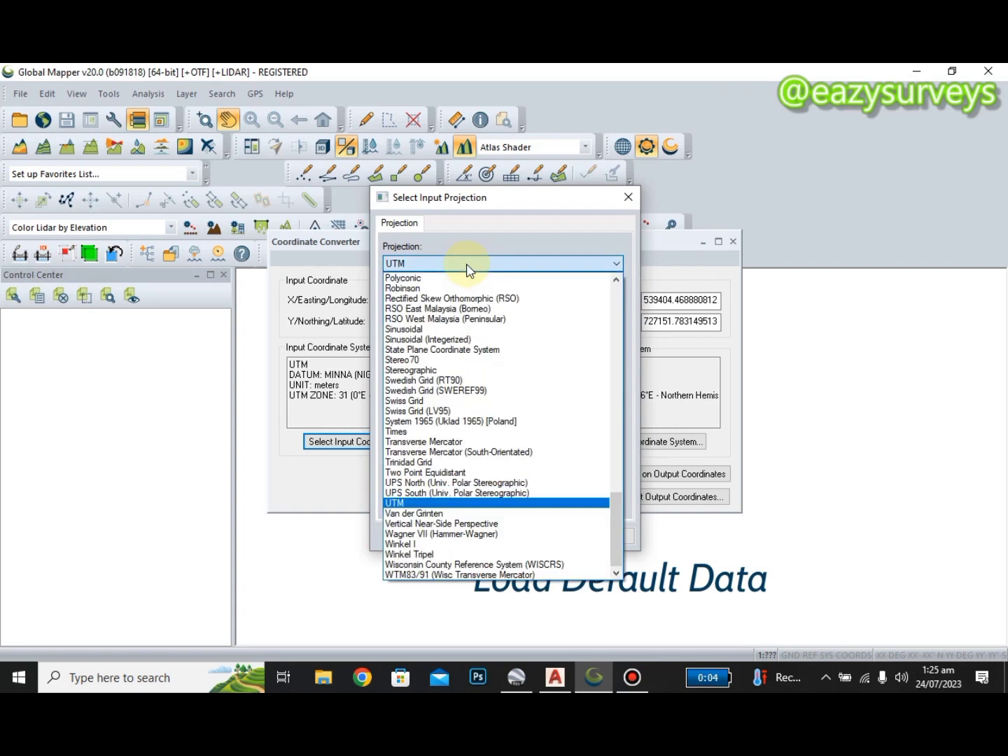
click(424, 501)
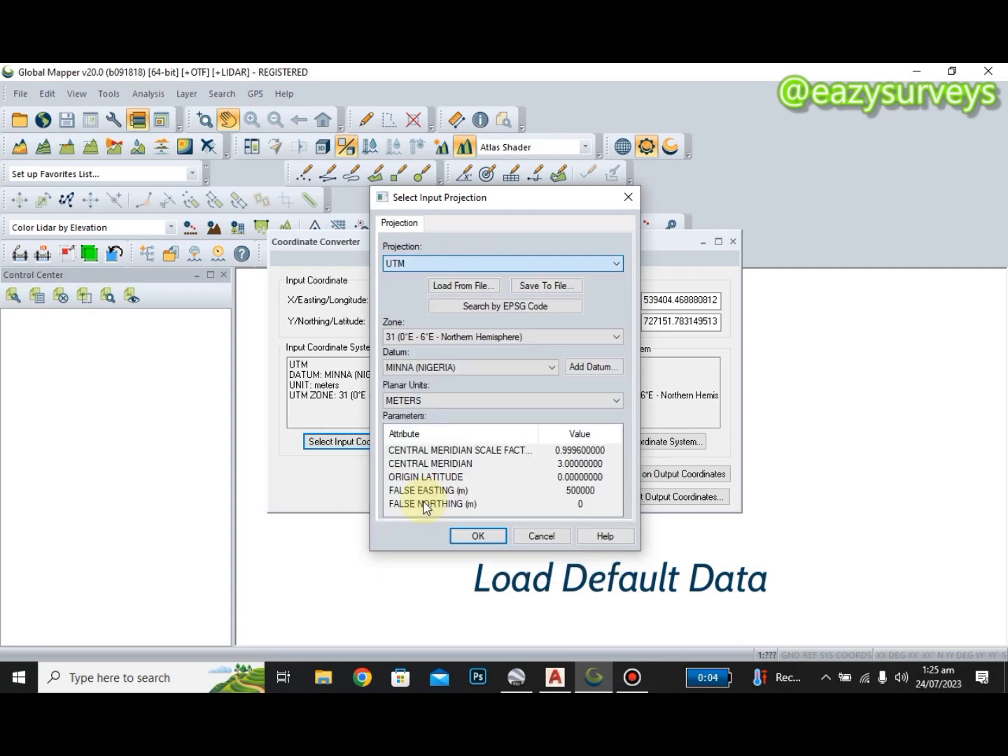
click(461, 368)
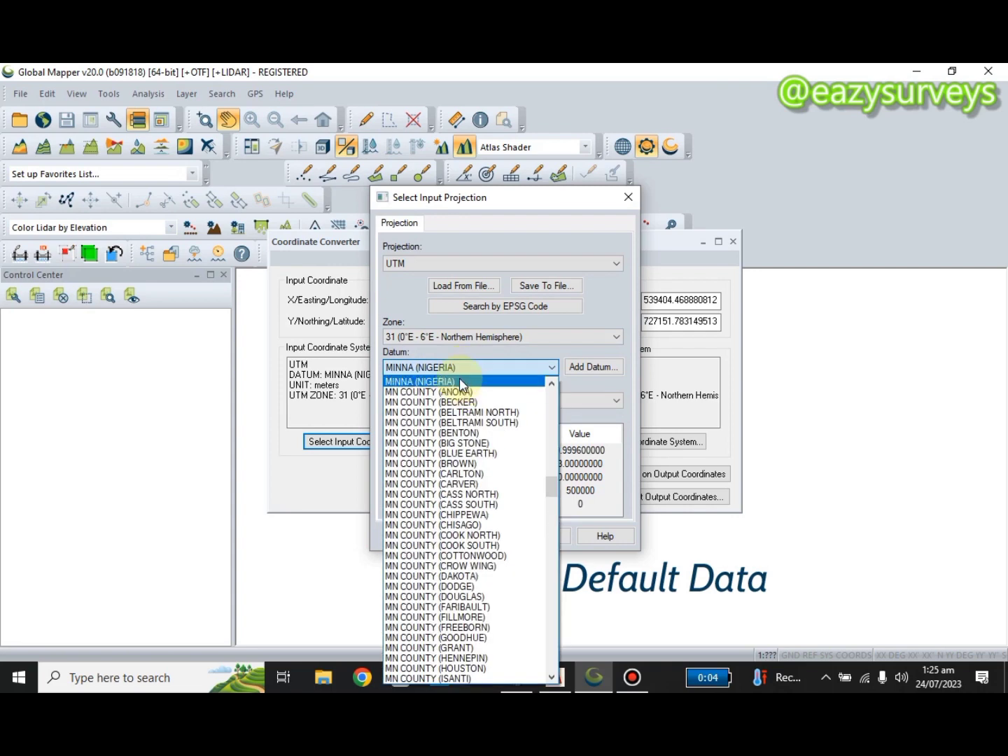
click(460, 383)
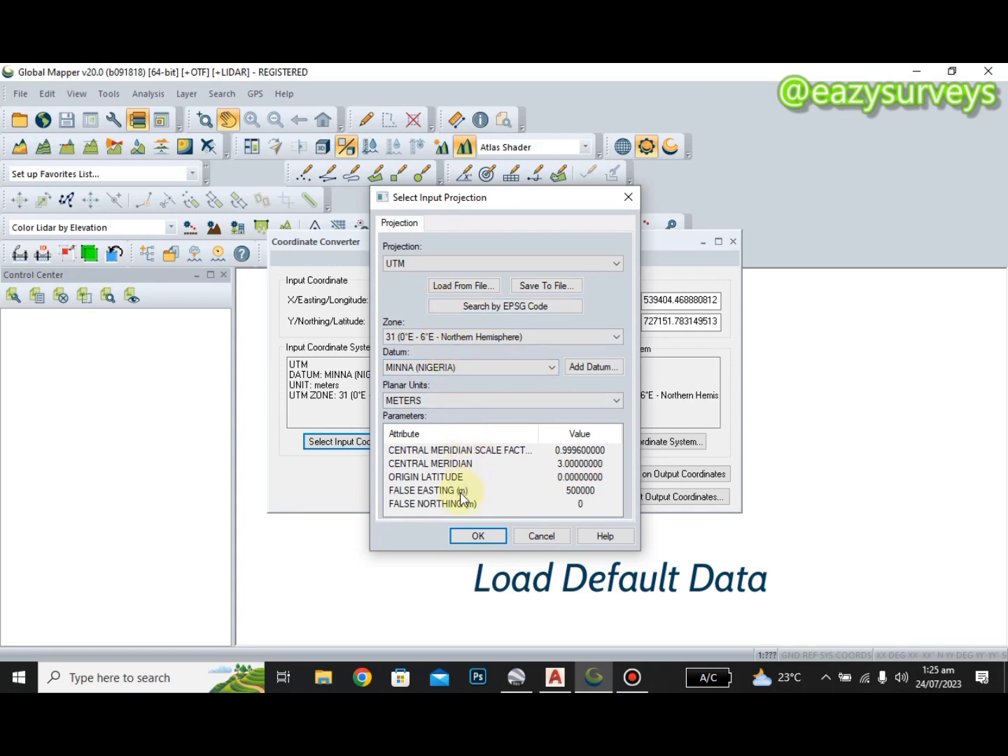
click(476, 536)
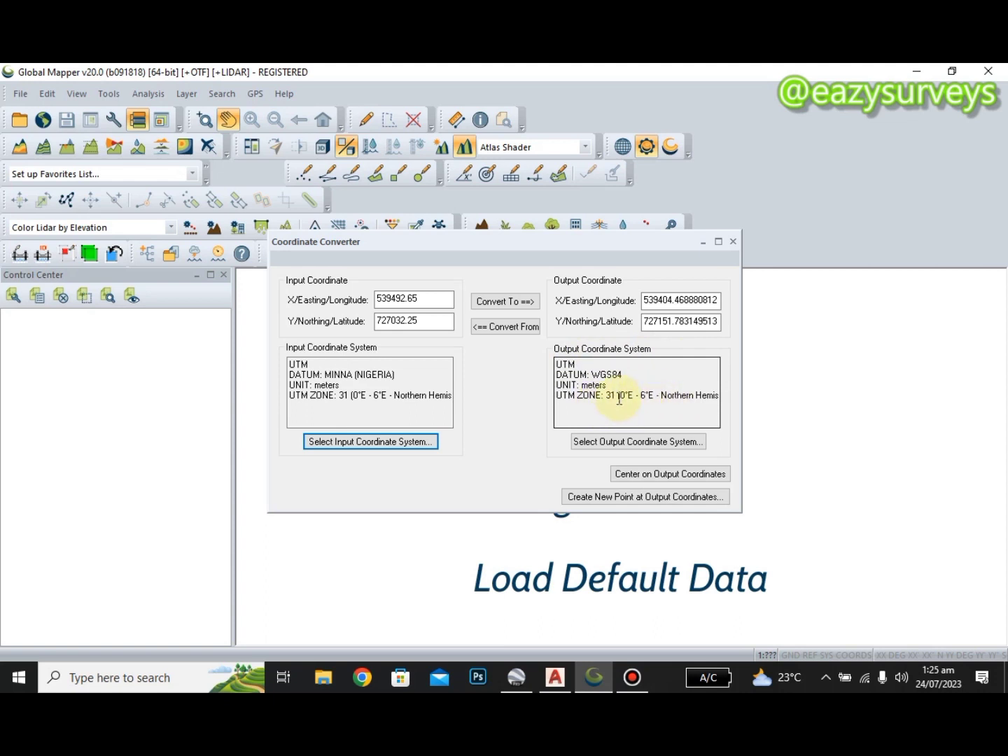
Step: Set the output coordinate system to UTM zone 31 Northern Hemisphere with the WGS84 datum in metres
click(354, 399)
click(589, 379)
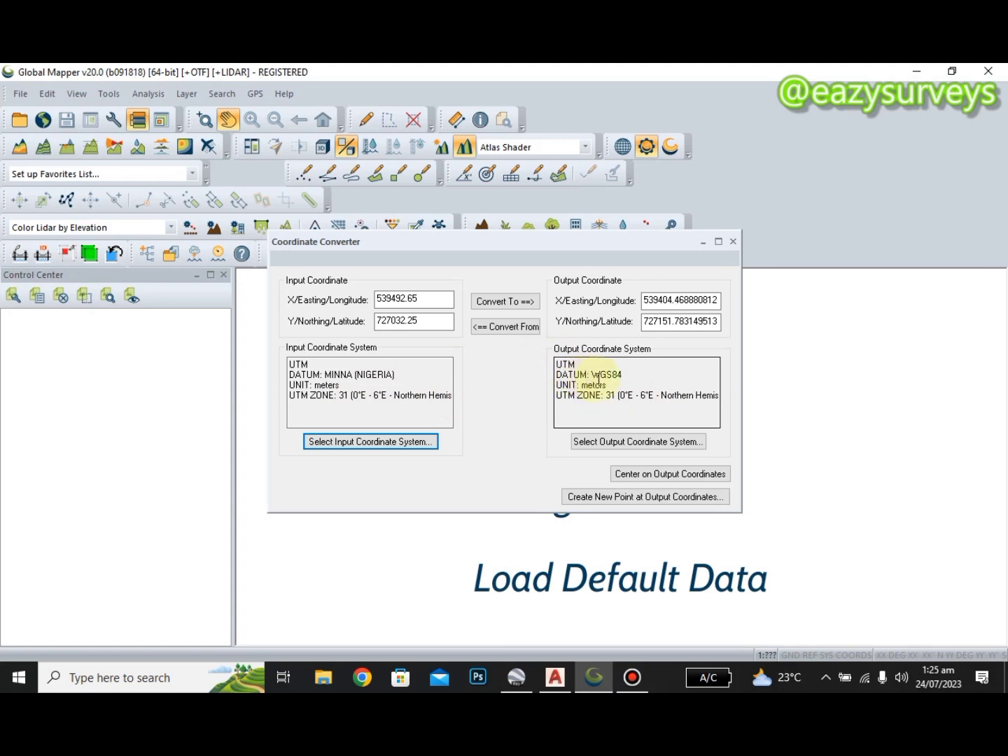
click(604, 442)
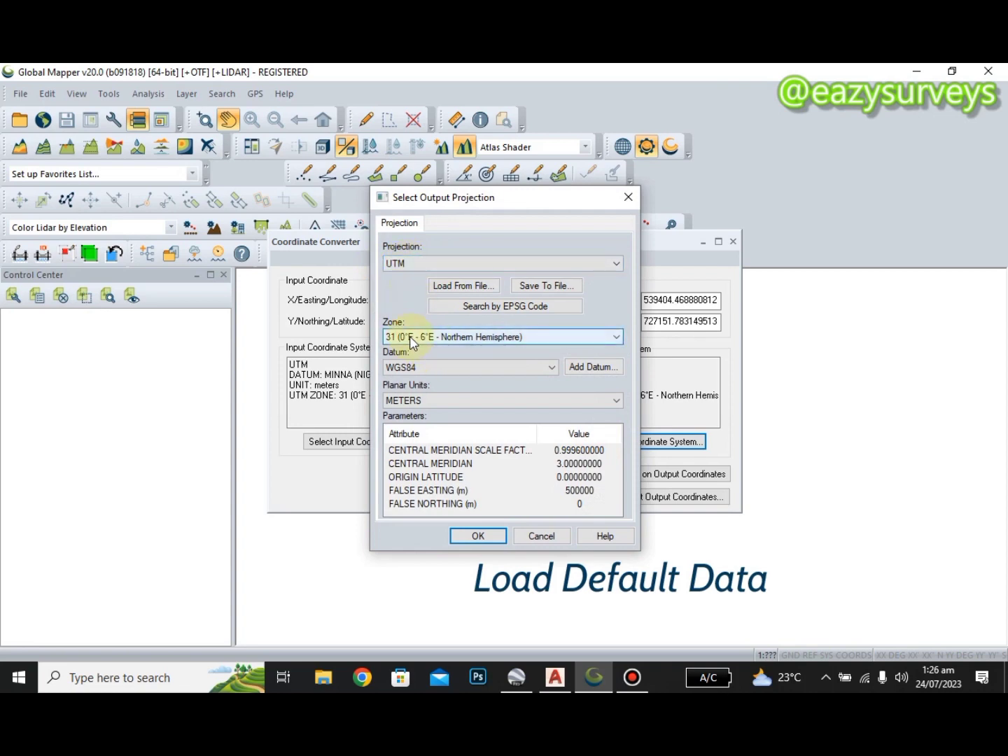
click(474, 377)
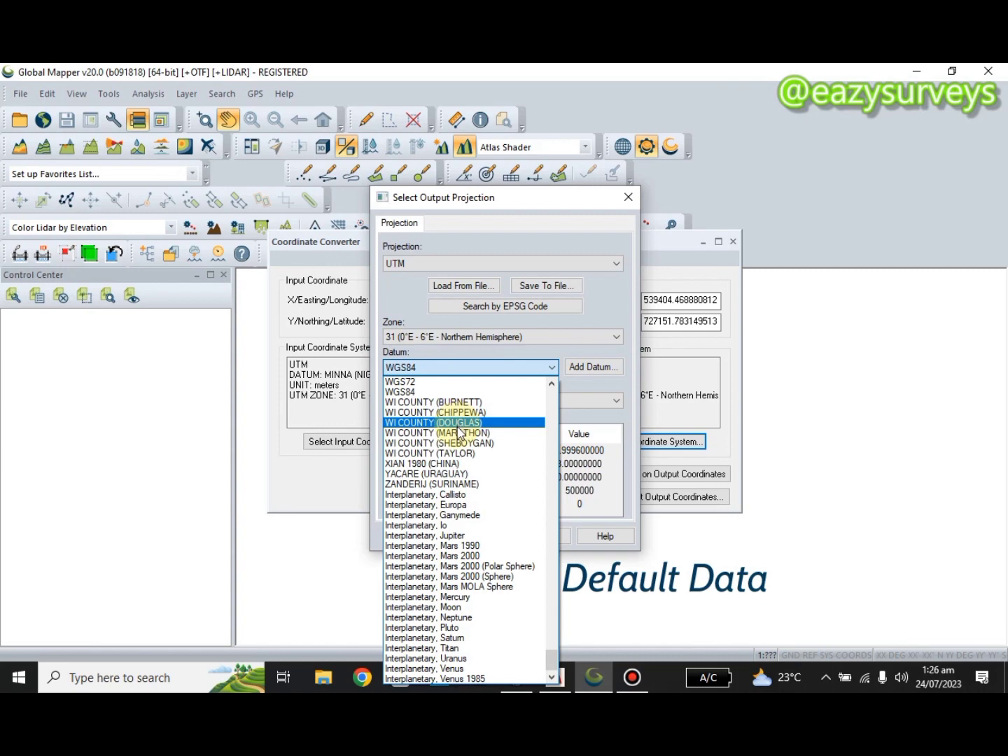
scroll(467, 493, up, 6)
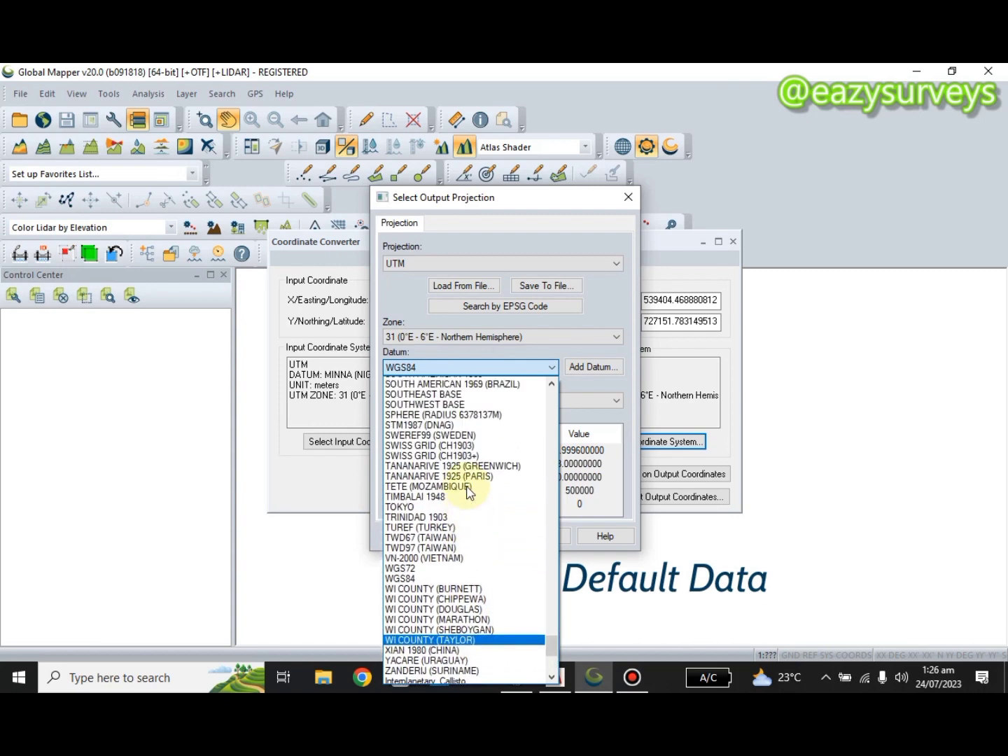
scroll(468, 491, down, 4)
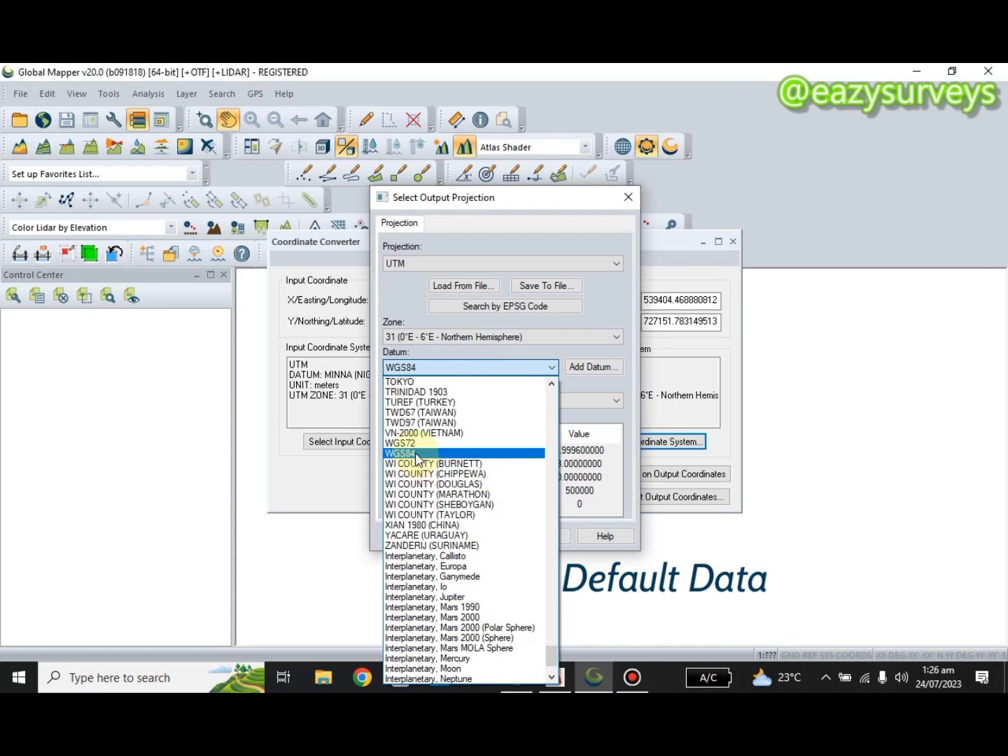
click(418, 453)
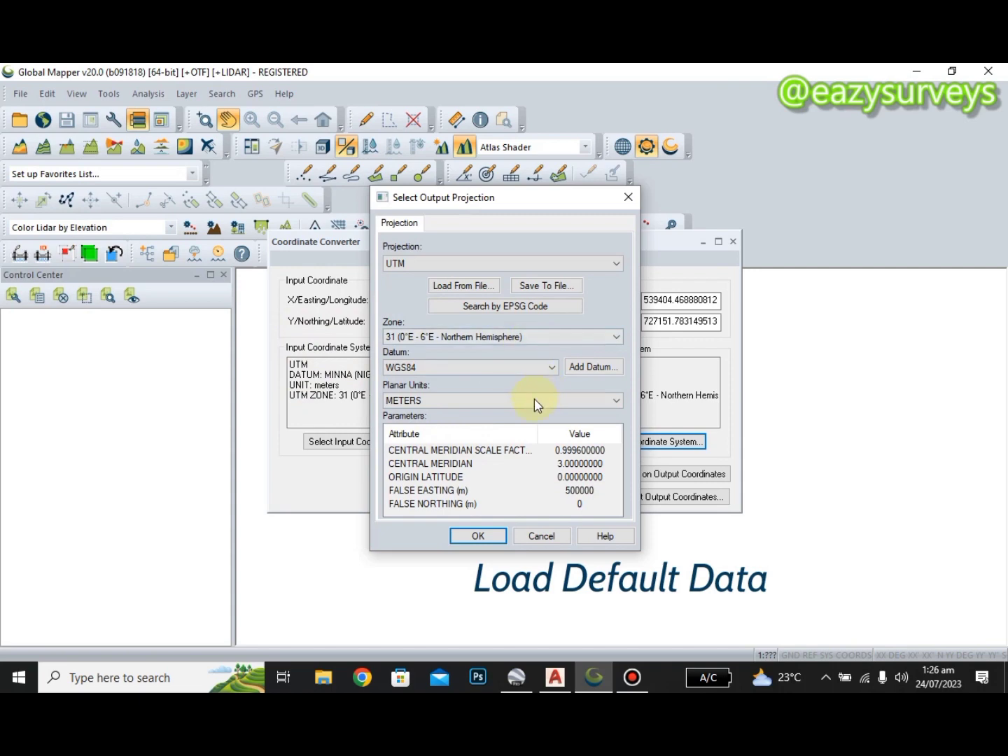
click(478, 534)
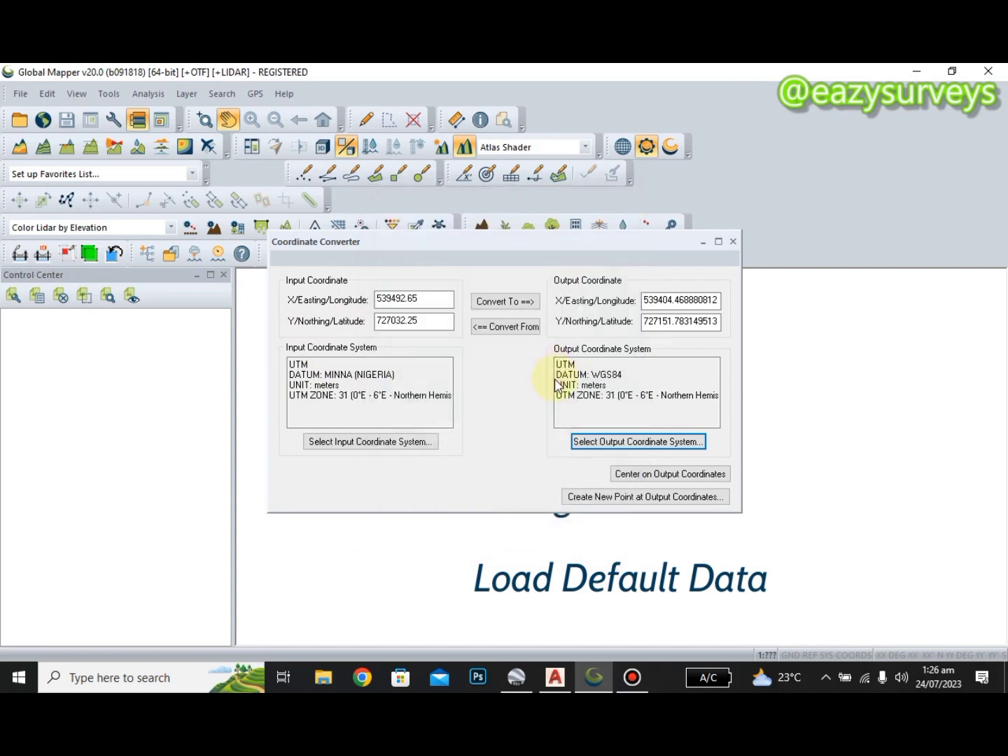
Step: Switch to AutoCAD, open the PT1 coordinate text for editing and copy its X value 539492.65
click(429, 299)
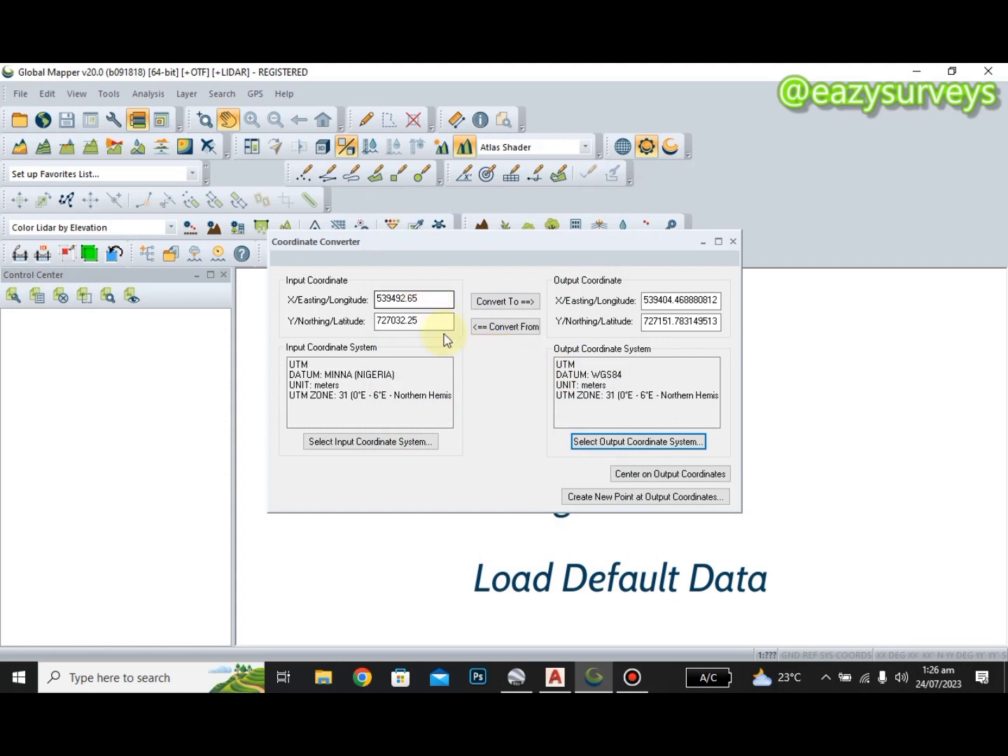
click(557, 678)
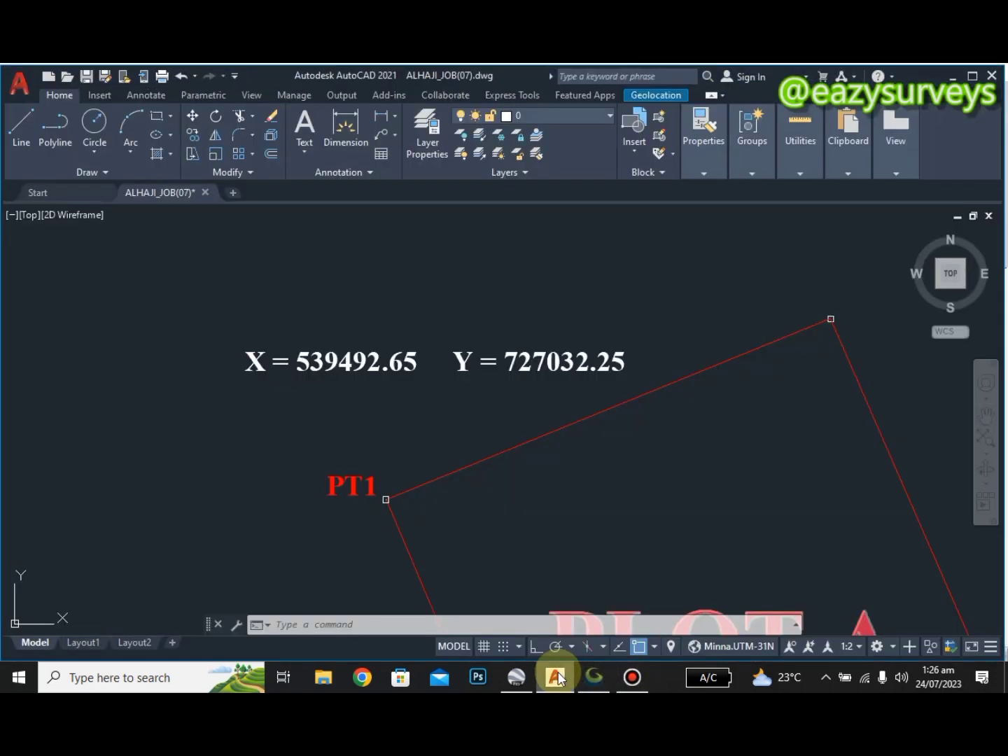
click(390, 362)
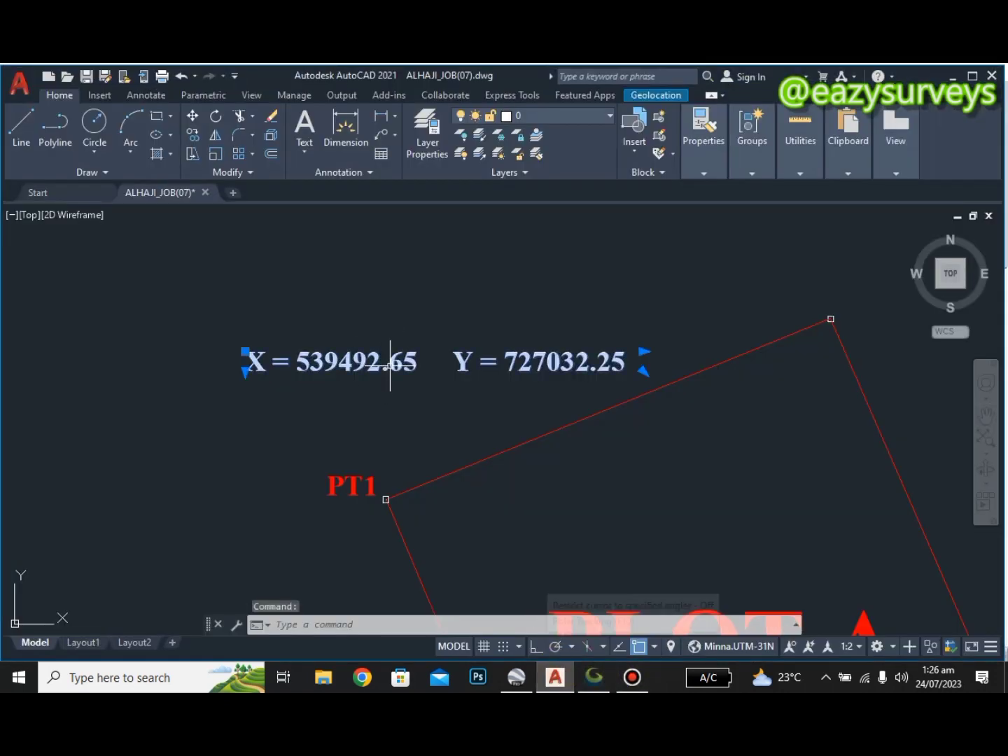
double_click(389, 361)
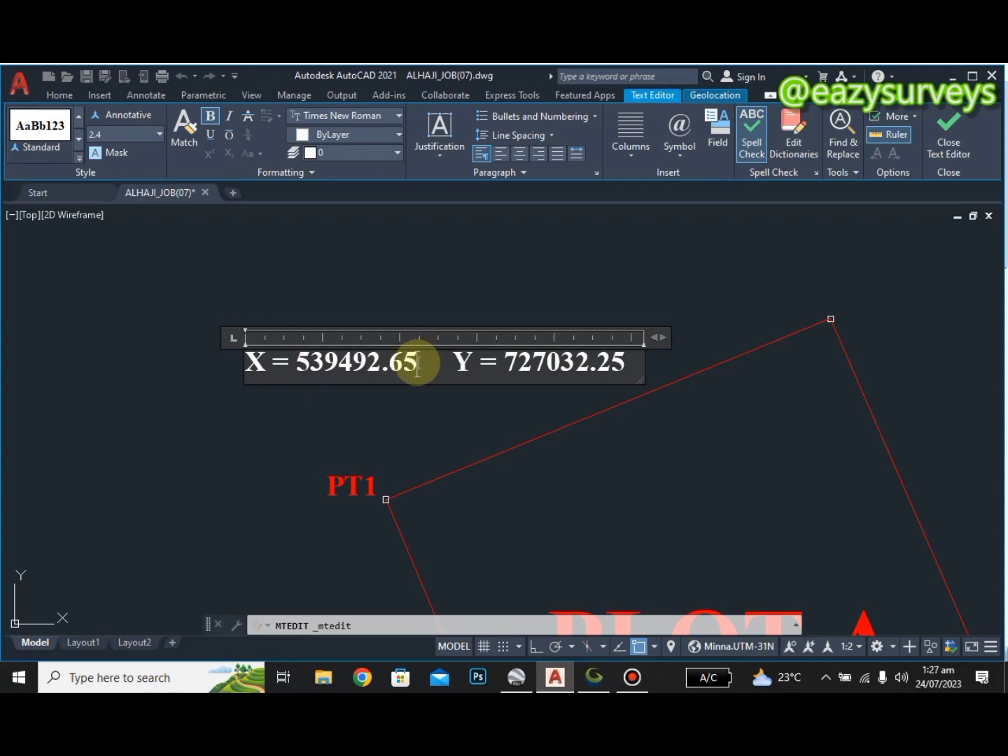
drag(418, 361, 293, 359)
right_click(319, 364)
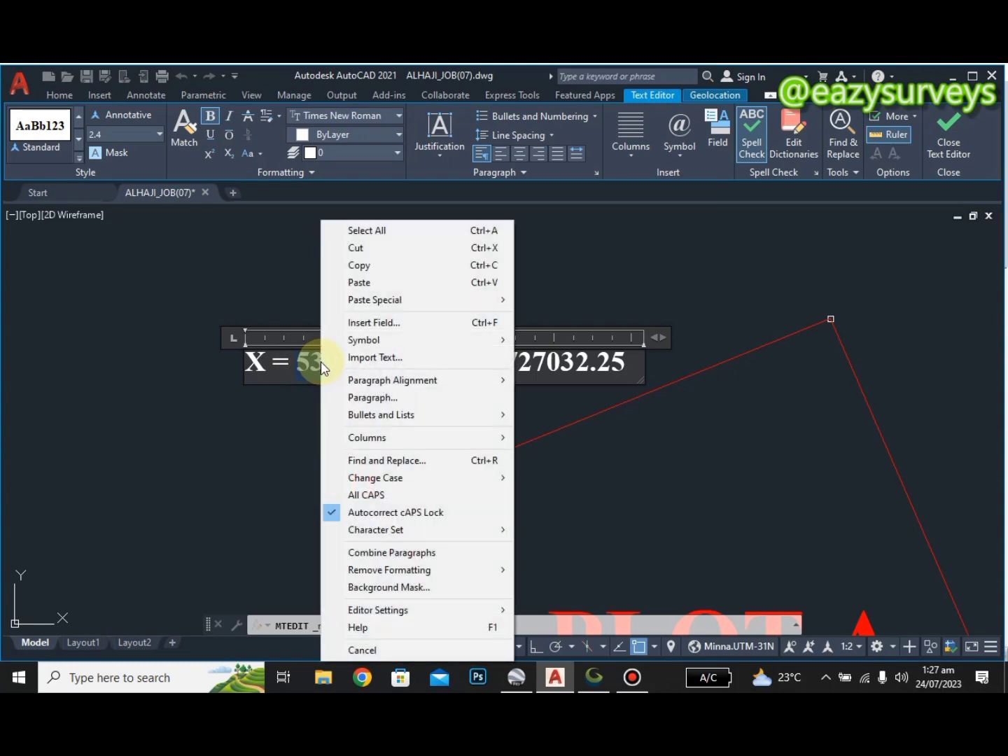
click(361, 265)
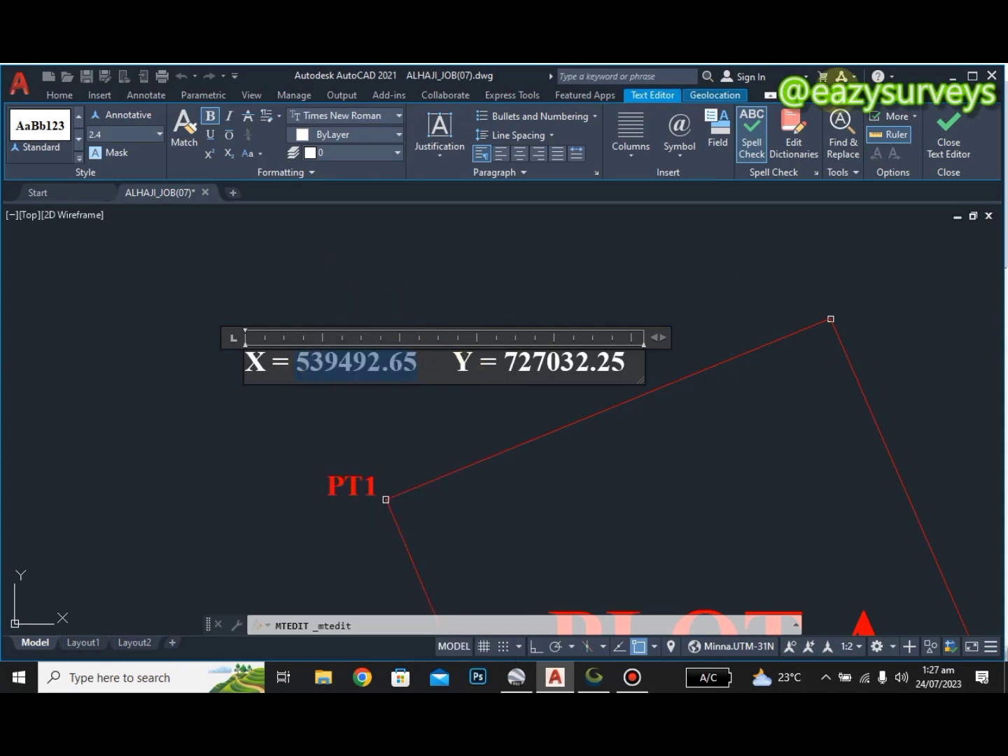
Step: Return to Global Mapper and replace the input easting with the copied value 539492.65
click(593, 676)
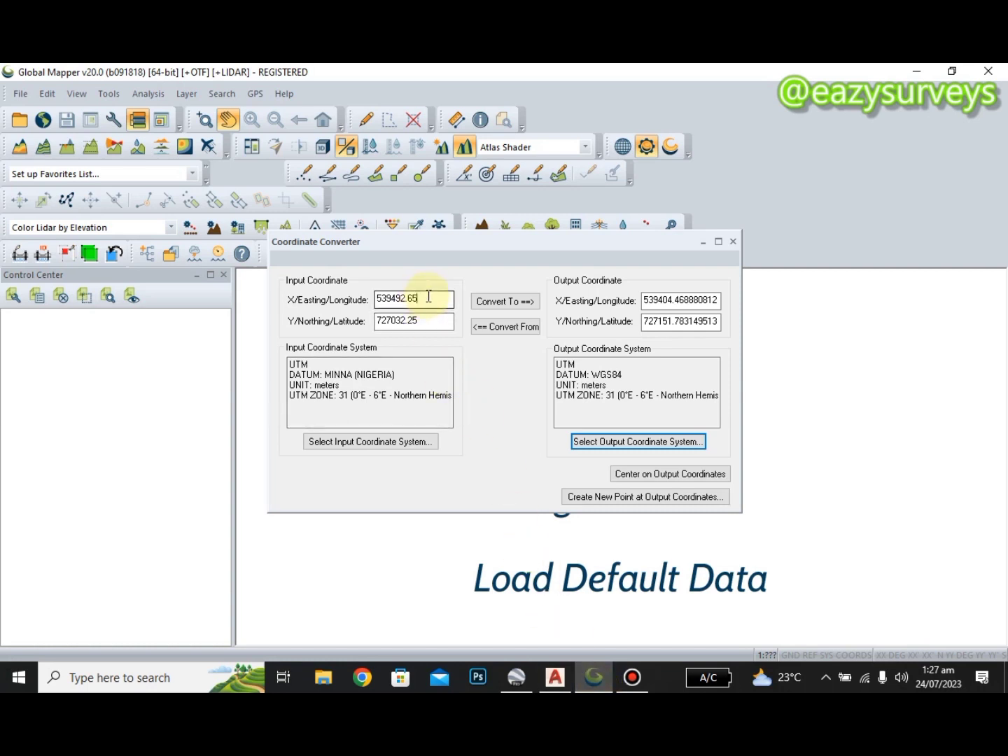
drag(424, 299, 371, 296)
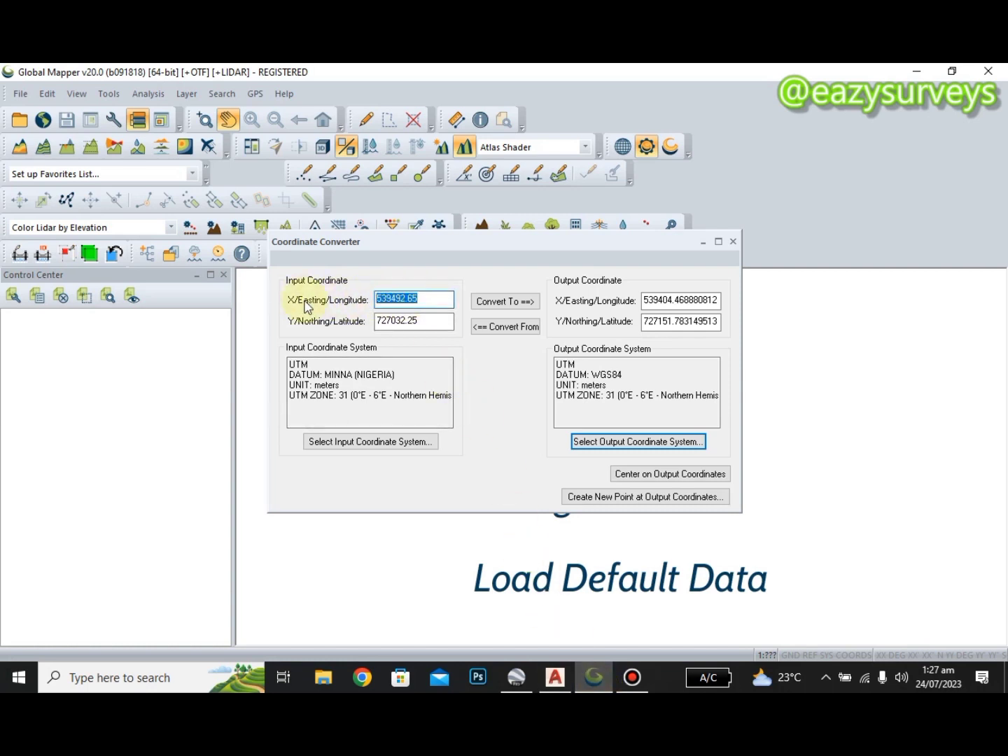
right_click(416, 297)
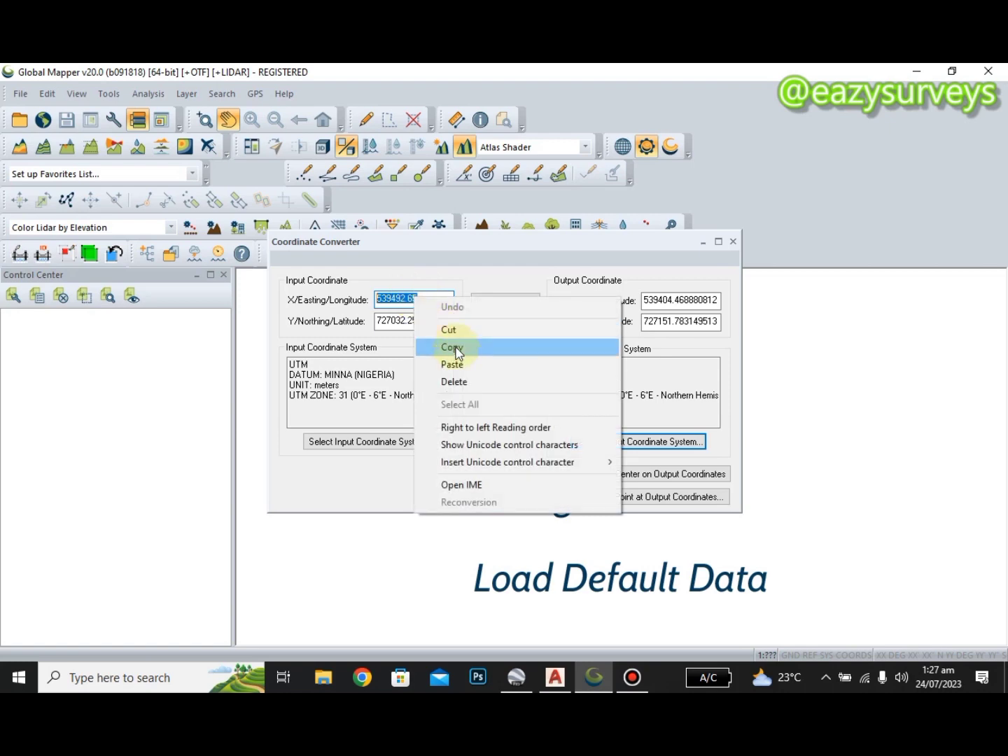
click(463, 368)
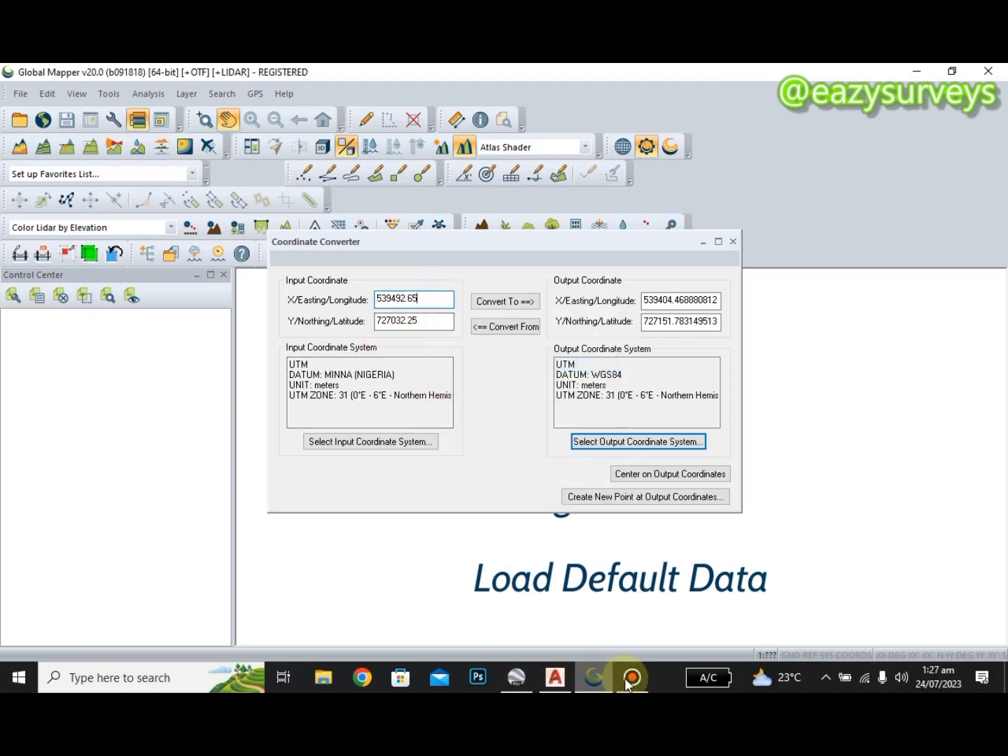
Step: Switch to AutoCAD and copy the Y value 727032.25 from the PT1 coordinate text
click(557, 681)
drag(648, 360, 504, 361)
right_click(506, 360)
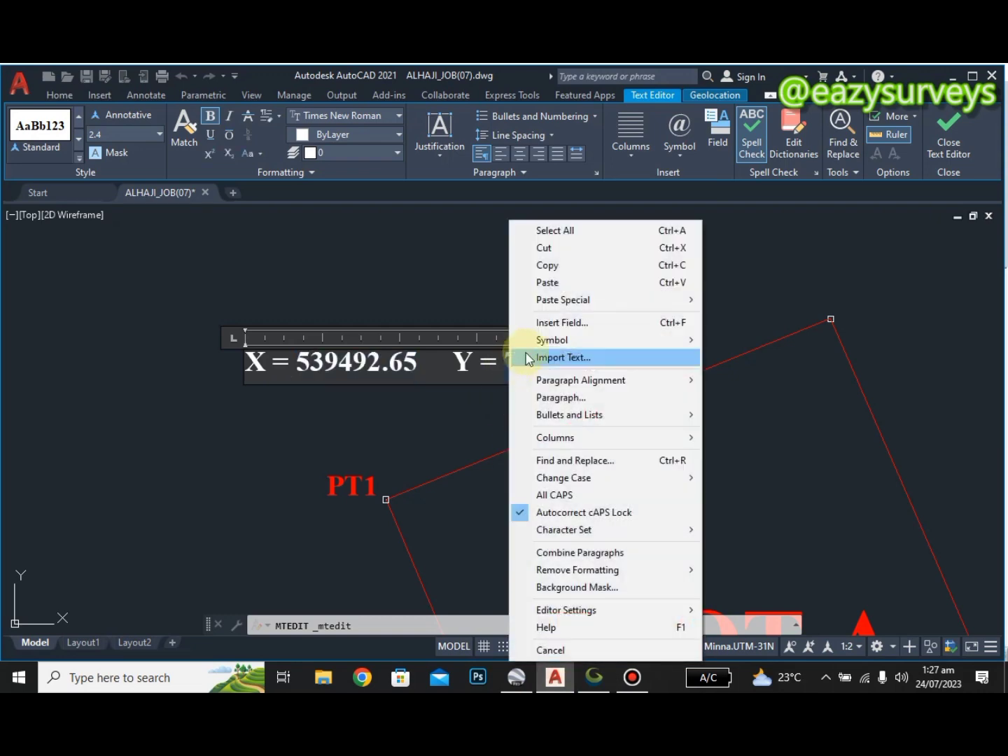
click(553, 267)
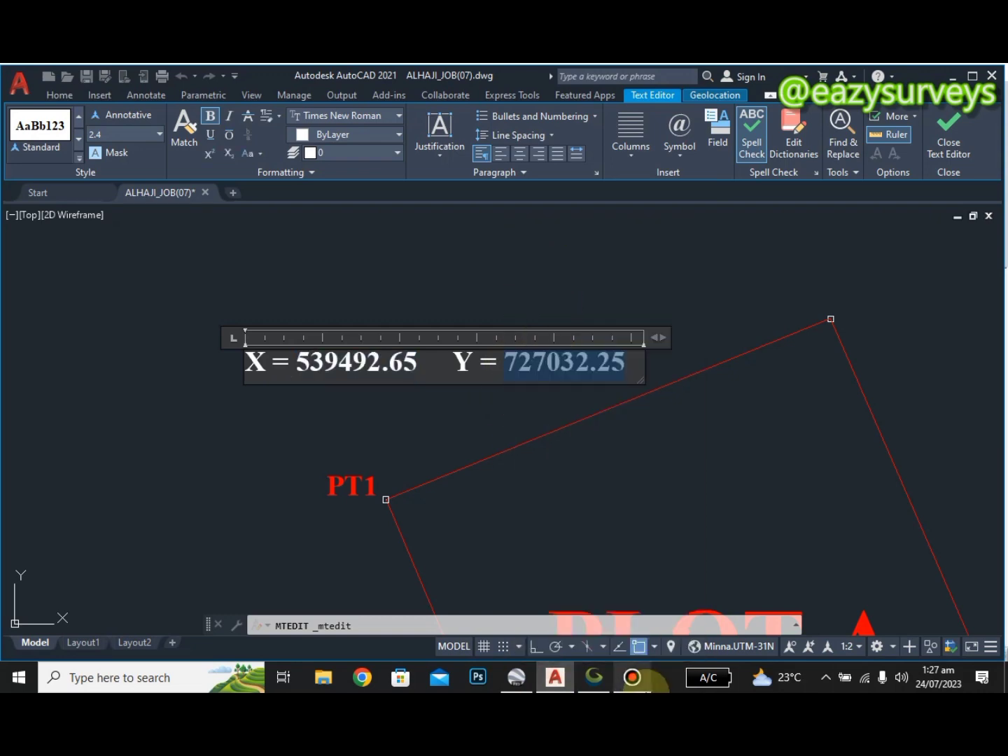
Step: Return to Global Mapper and replace the input northing with the copied value 727032.25
click(594, 678)
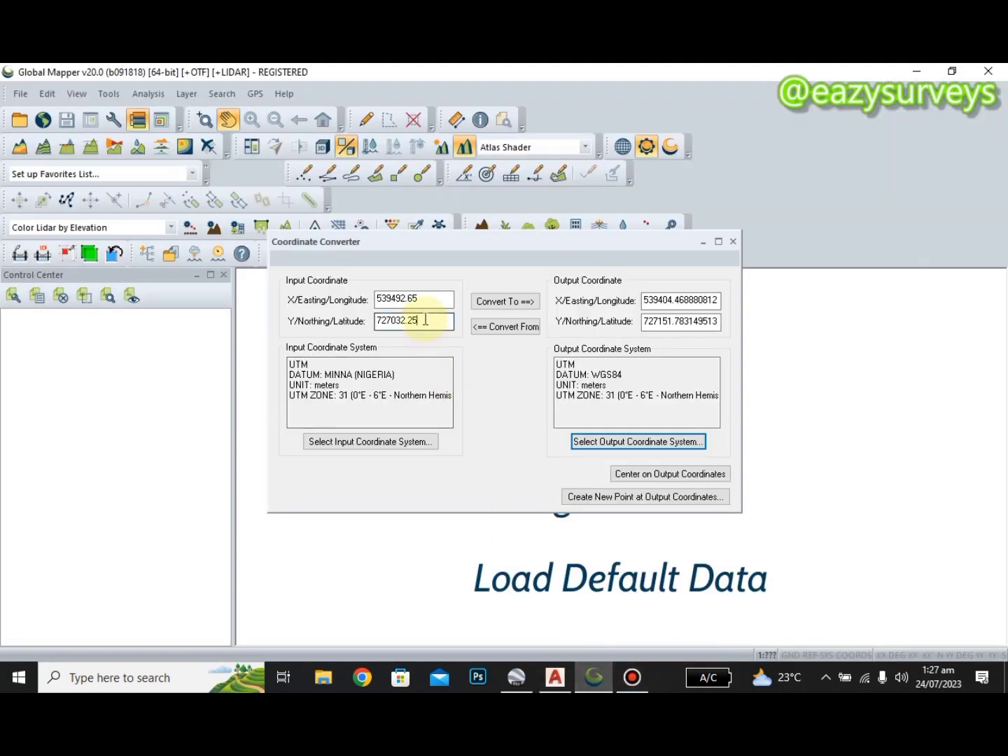
drag(418, 320, 378, 321)
right_click(389, 318)
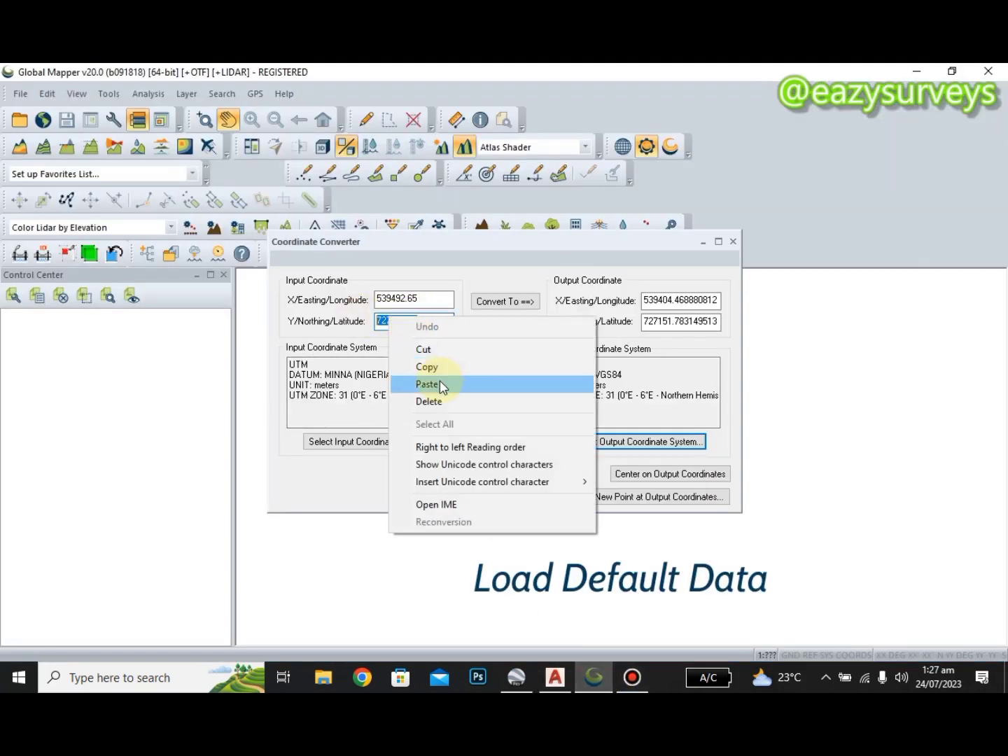
click(441, 385)
Step: Overwrite the output coordinates with placeholder values, 2 for the easting and 83 for the northing
drag(717, 301, 629, 299)
key(BackSpace)
text(2)
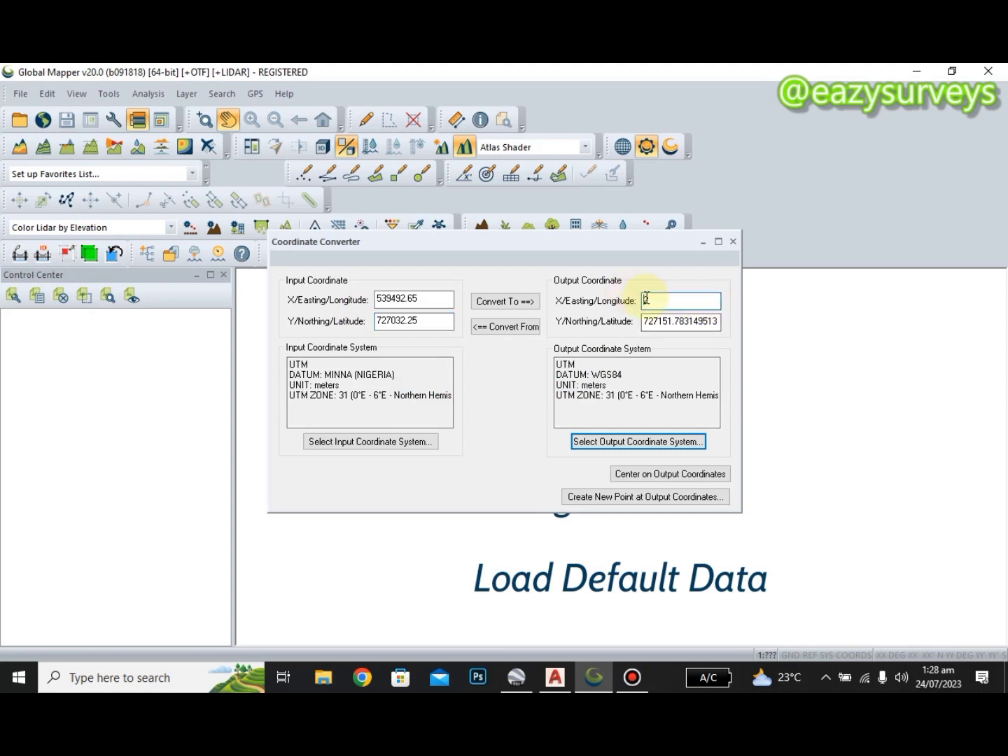
drag(717, 321, 629, 323)
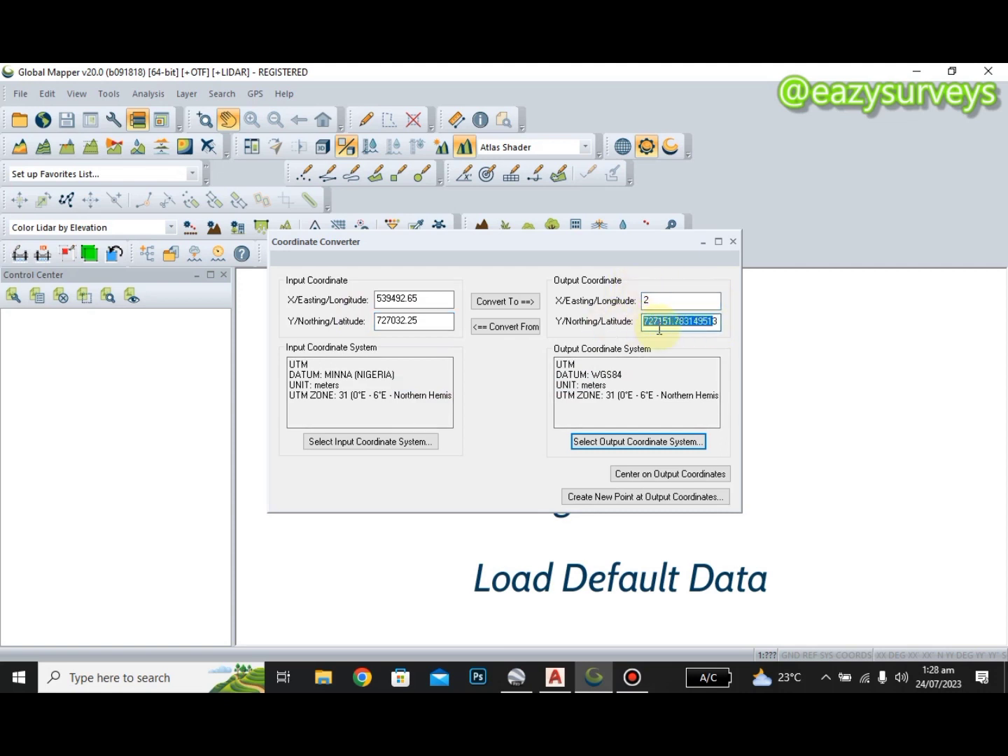
text(83)
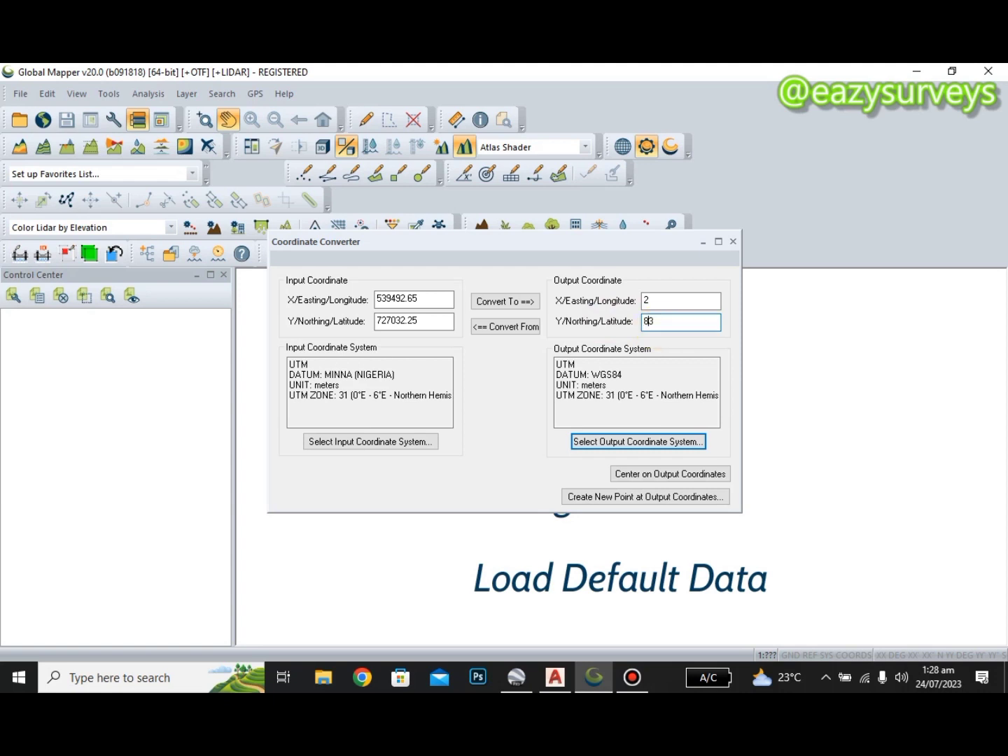
Step: Convert the Minna input coordinates 539492.65, 727032.25 to the WGS84 output system
click(428, 301)
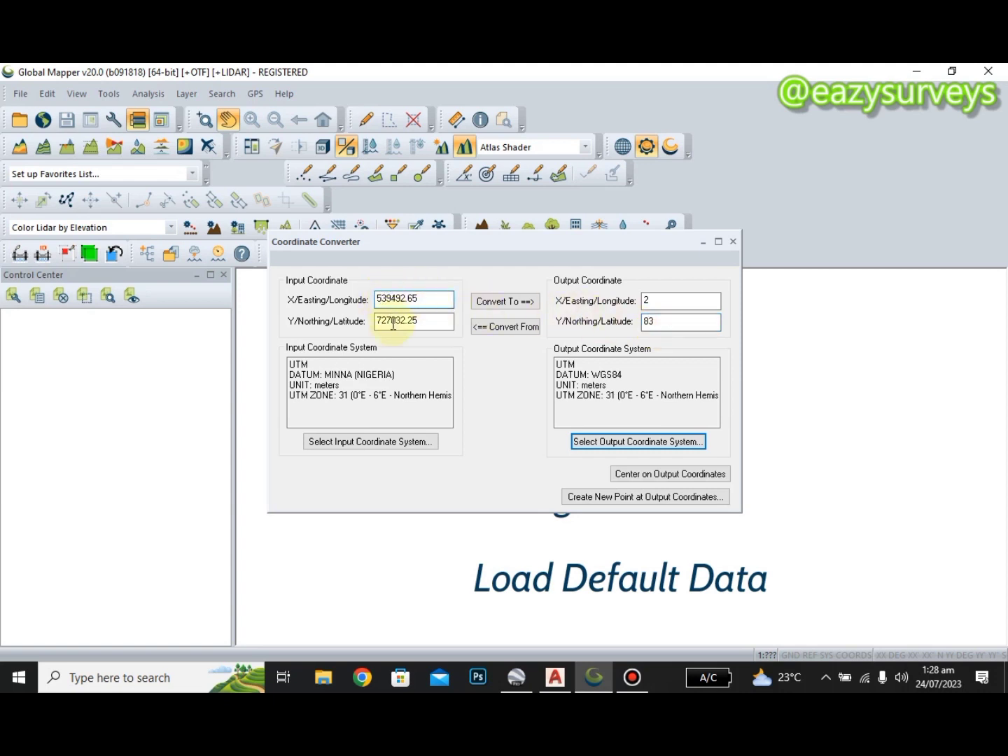
click(415, 324)
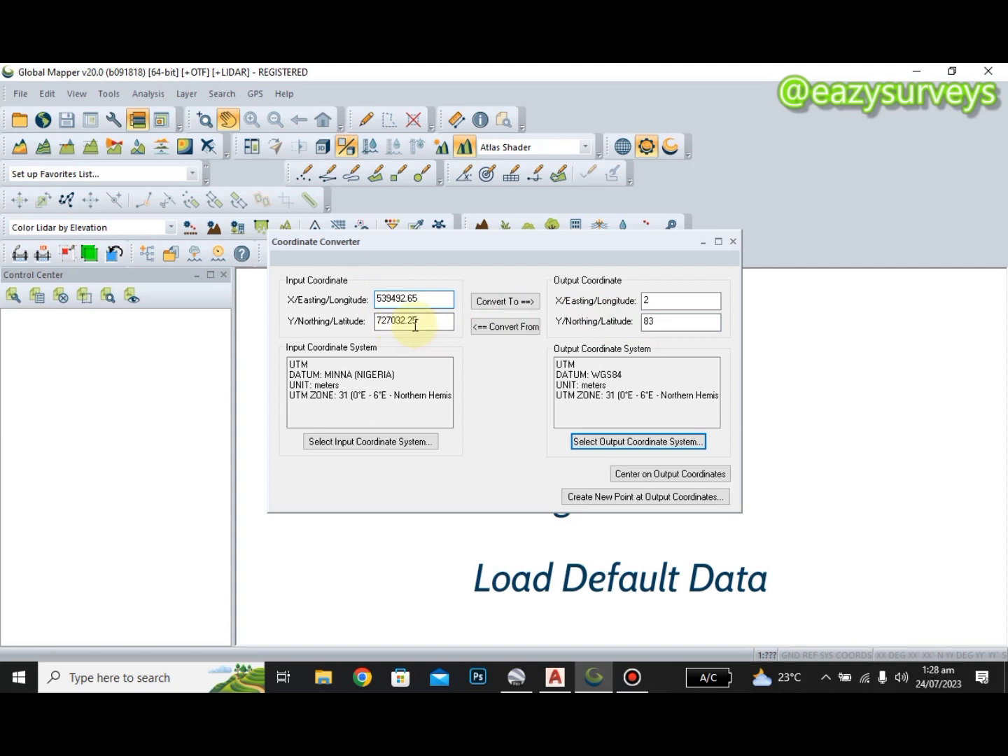
click(506, 303)
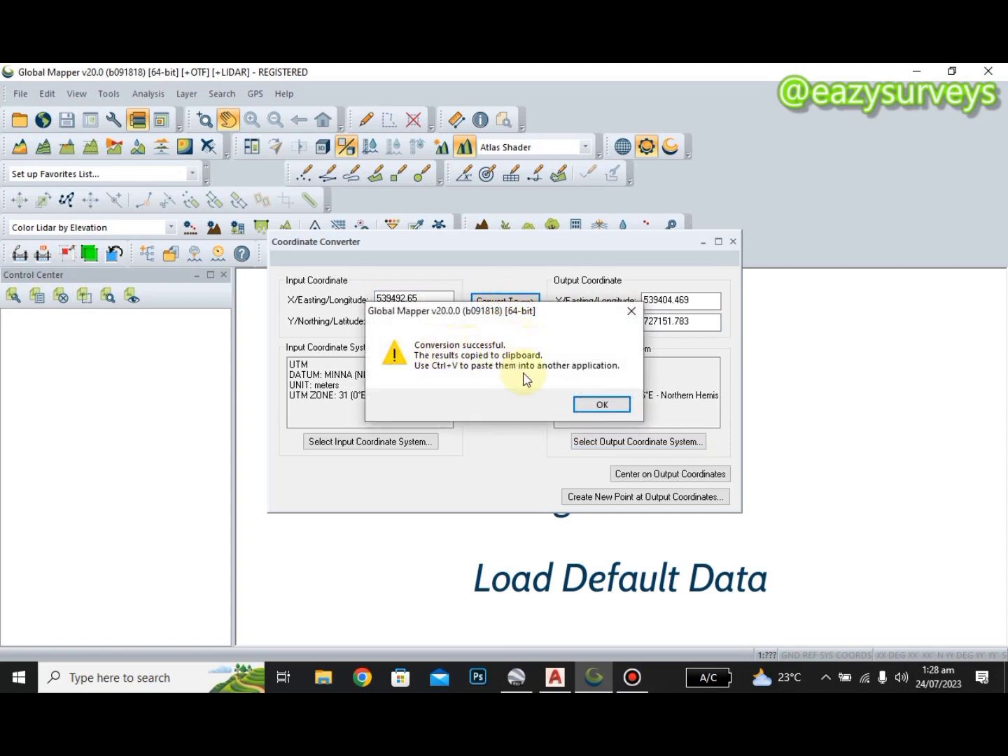
Step: Dismiss the conversion message and examine the converted WGS84 easting and northing in the Coordinate Converter
click(599, 406)
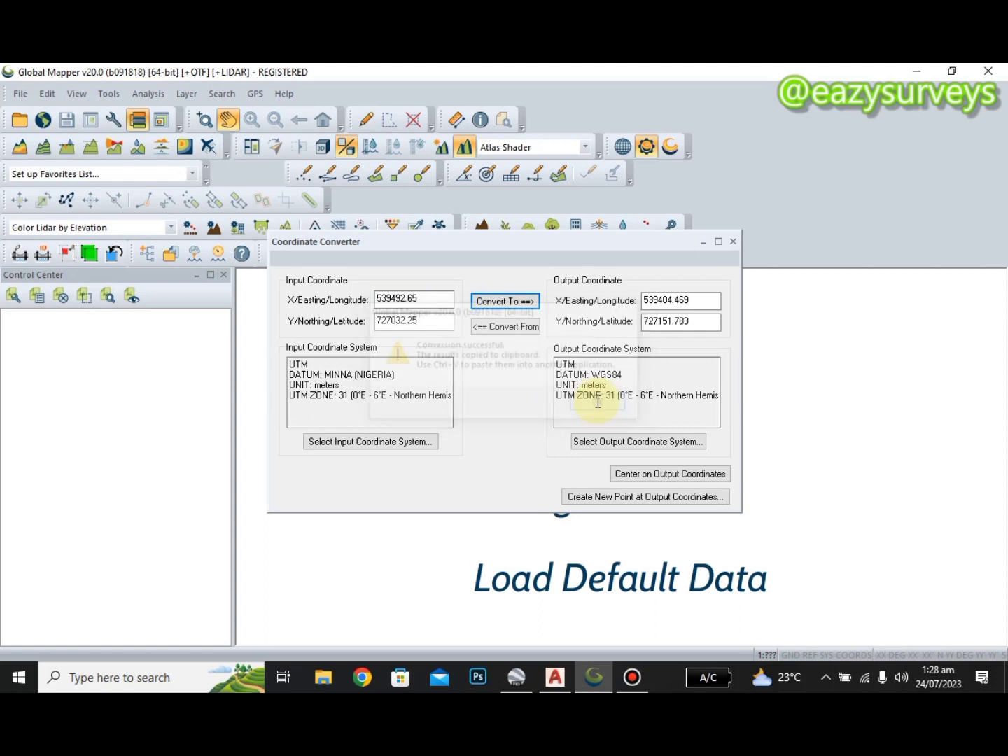
click(705, 301)
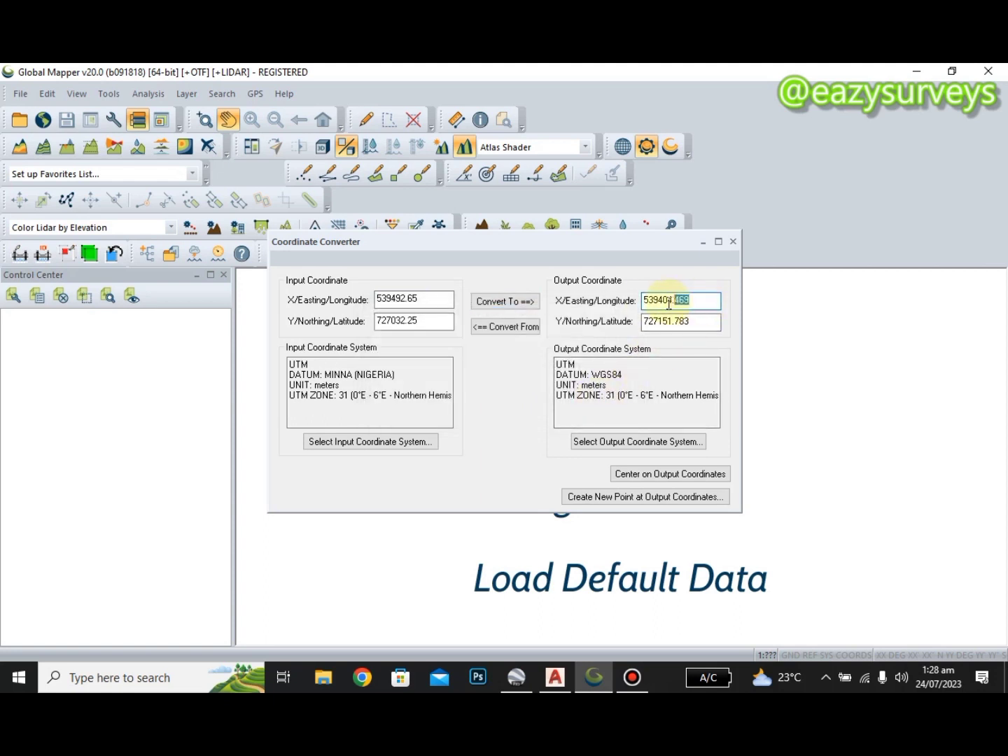
double_click(704, 301)
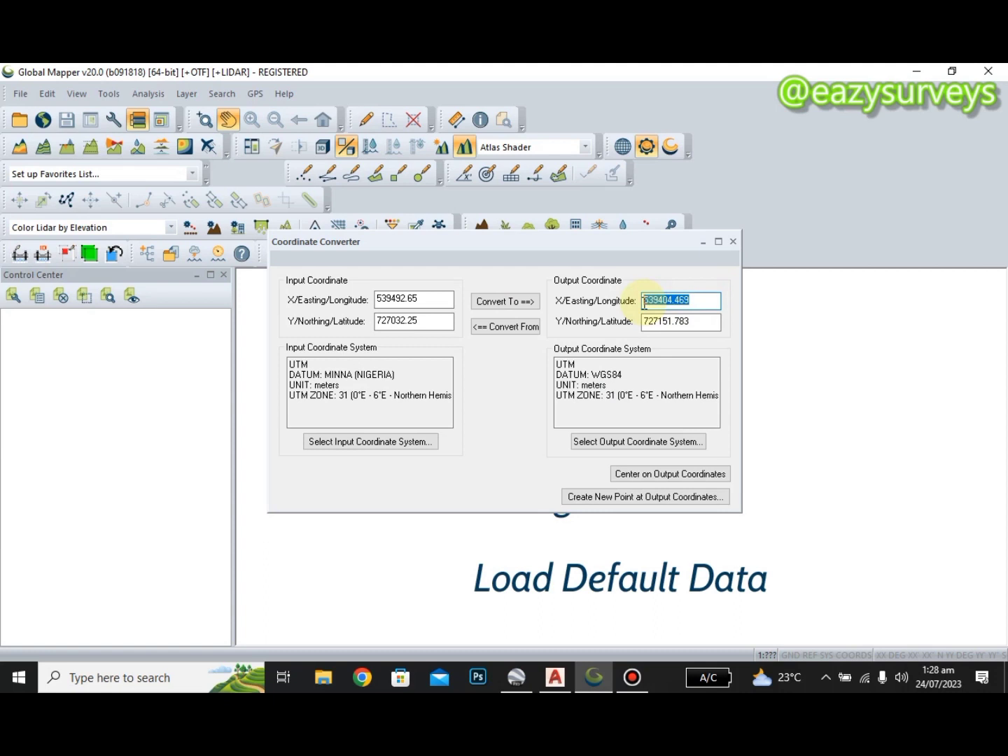
click(701, 320)
double_click(665, 322)
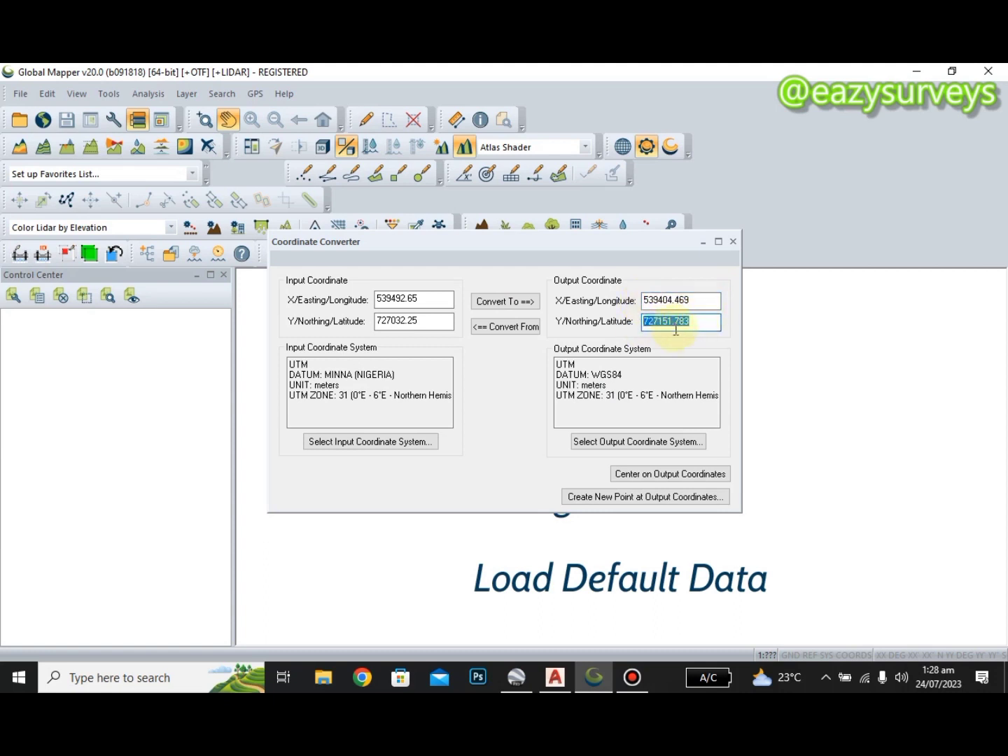
click(695, 299)
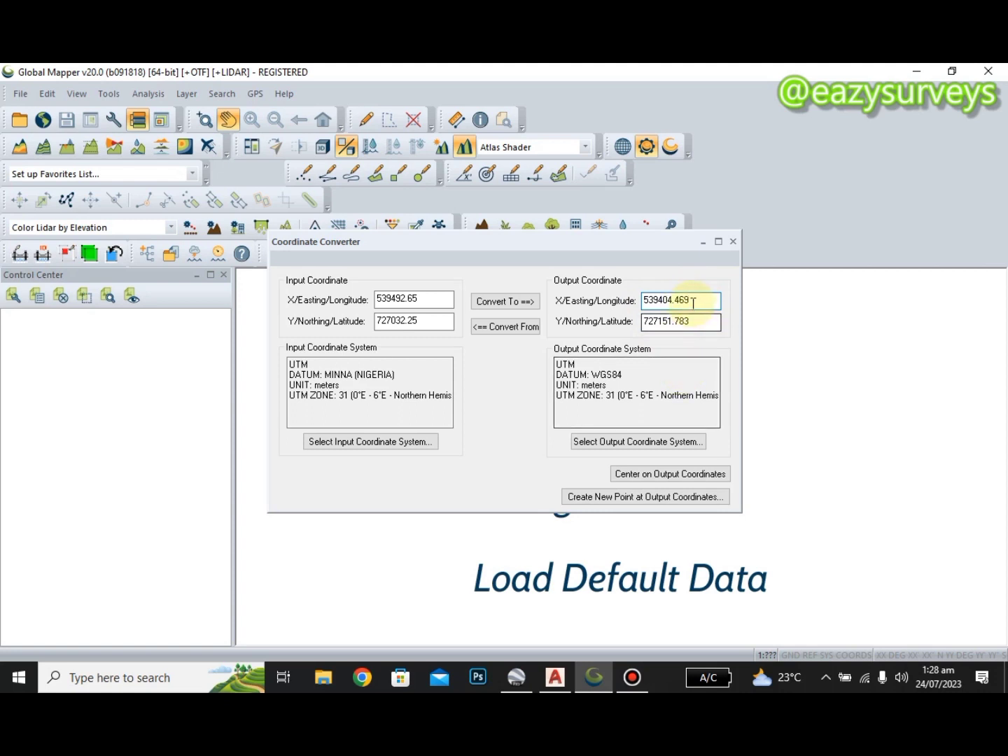
Step: Switch to Google Earth Pro and inspect the north-west corner of the red plot outline
click(518, 675)
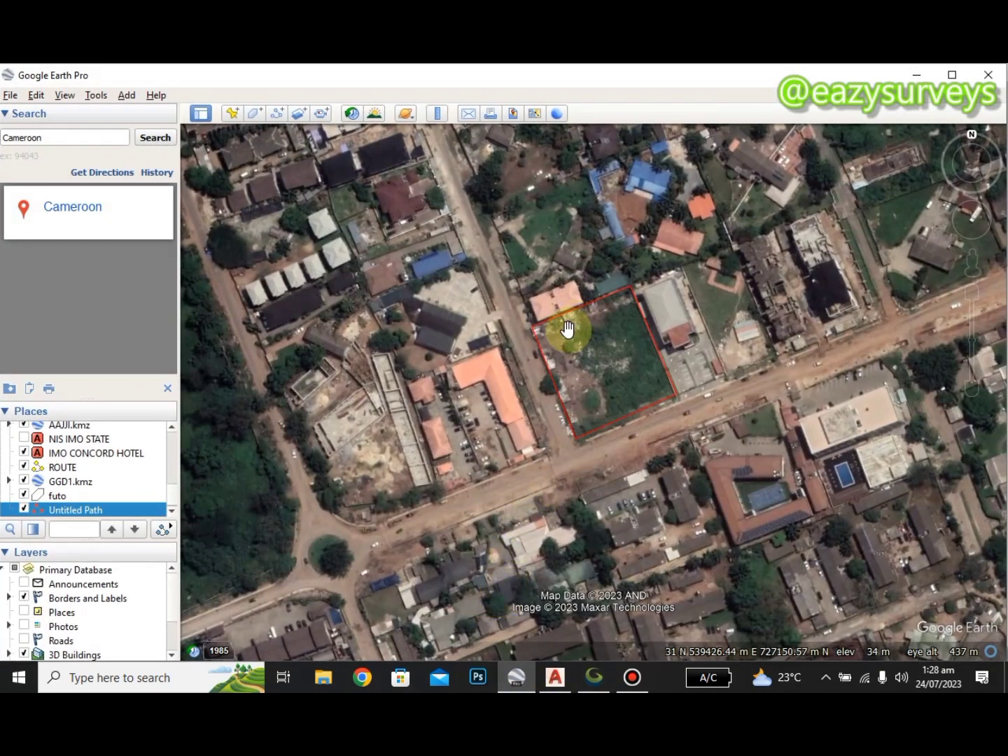
scroll(584, 318, up, 2)
scroll(585, 319, up, 2)
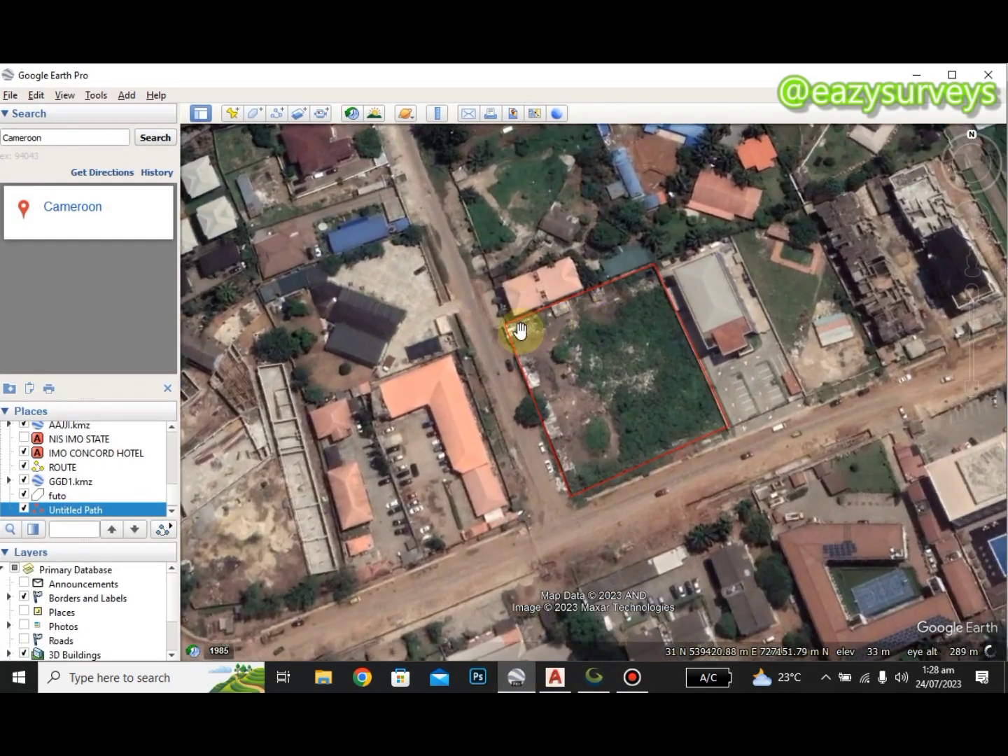
scroll(639, 463, down, 3)
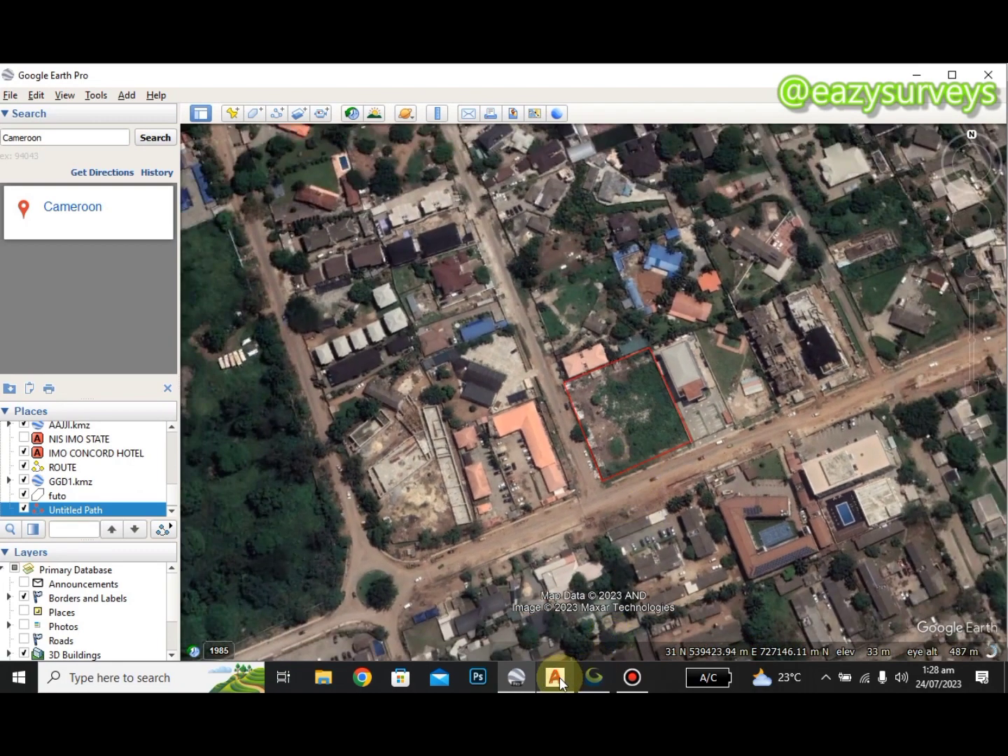
Step: Switch to AutoCAD and copy the X value 539492.65 from the PT1 coordinate text
mouse_move(559, 676)
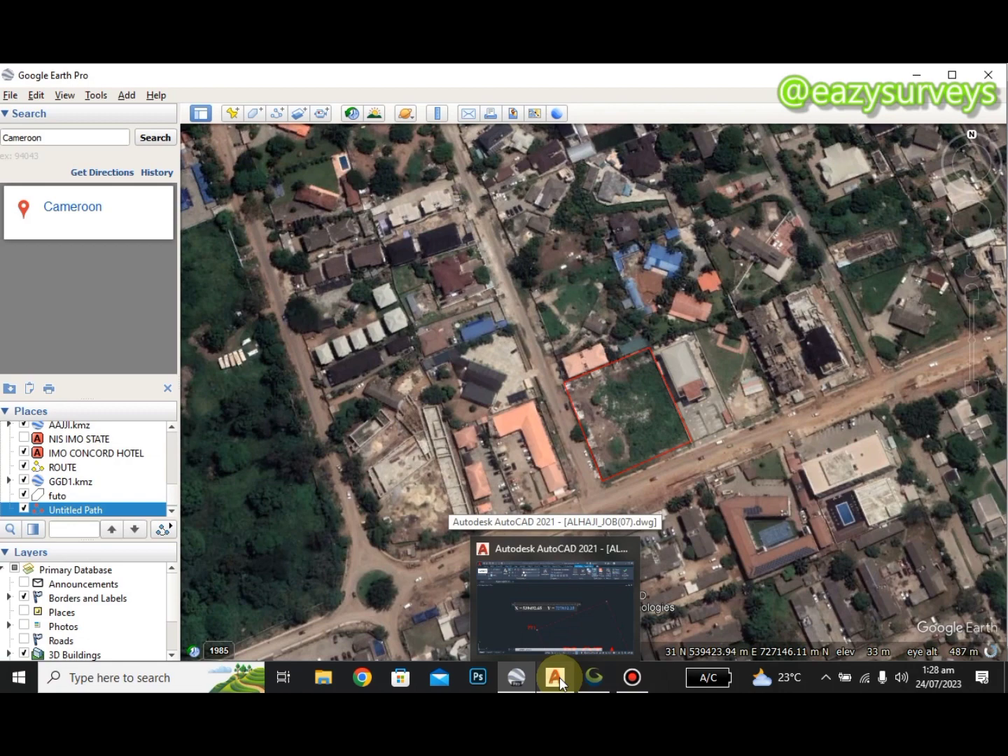
click(559, 677)
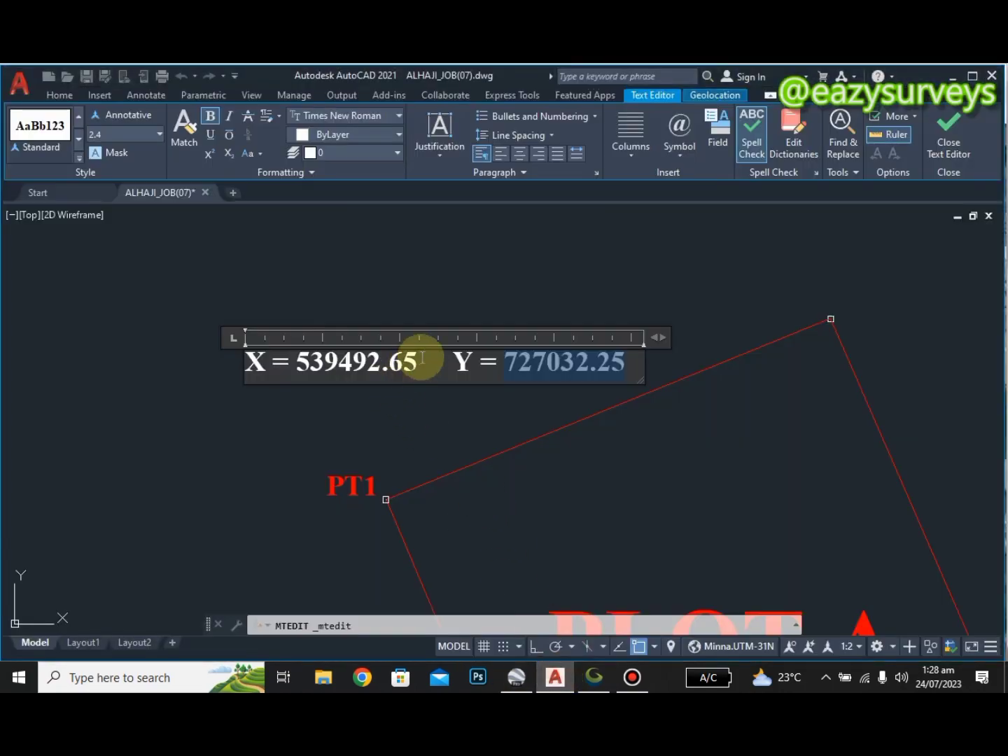
drag(423, 361, 301, 365)
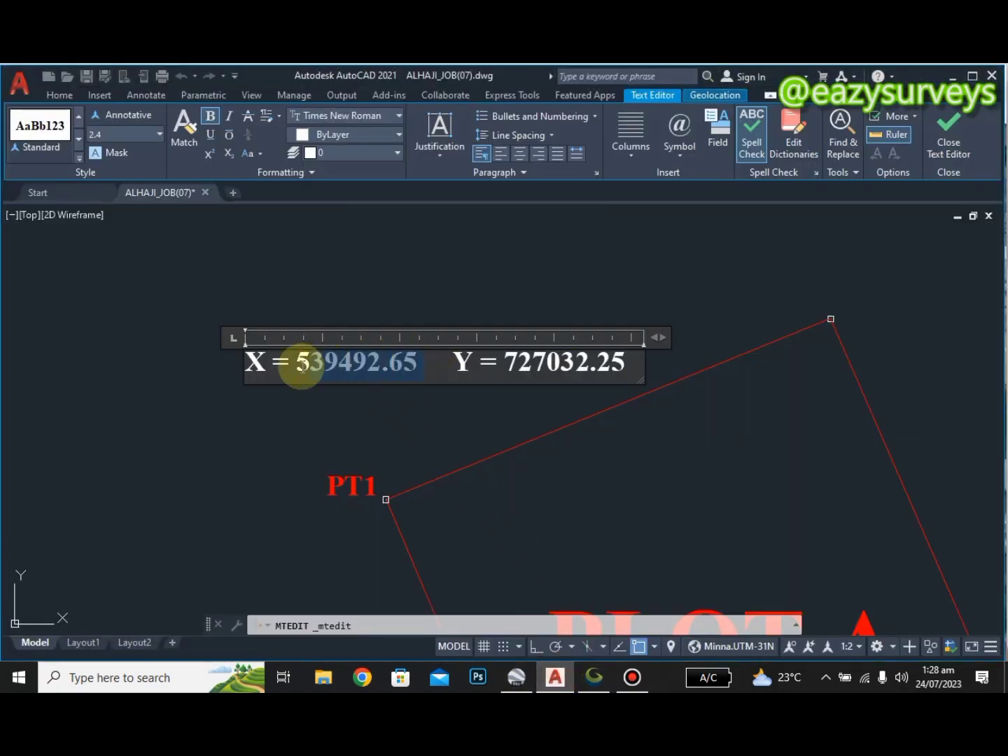
right_click(308, 362)
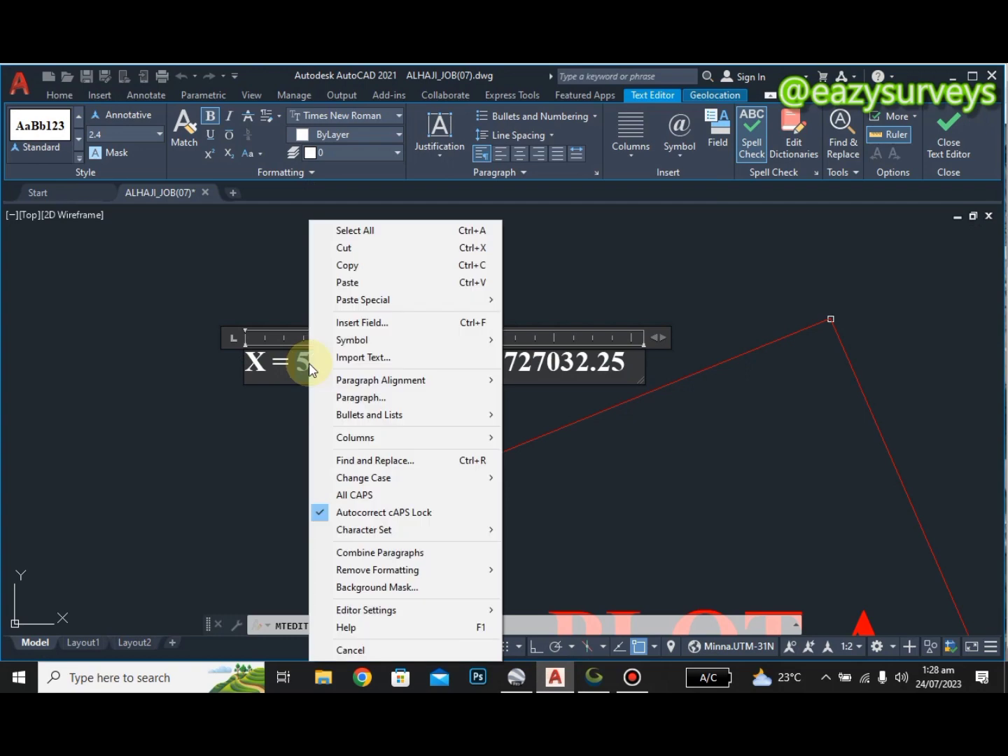
click(354, 266)
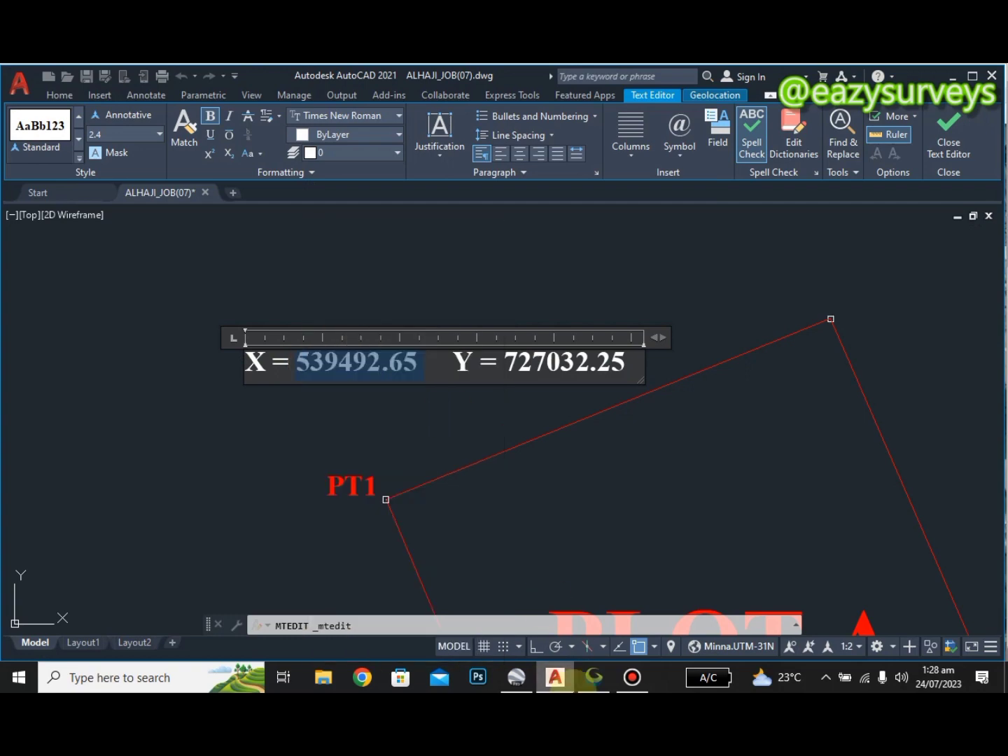
Step: In Google Earth Pro, start a new placemark named ORIGIN and set its easting to 539492.65
click(515, 677)
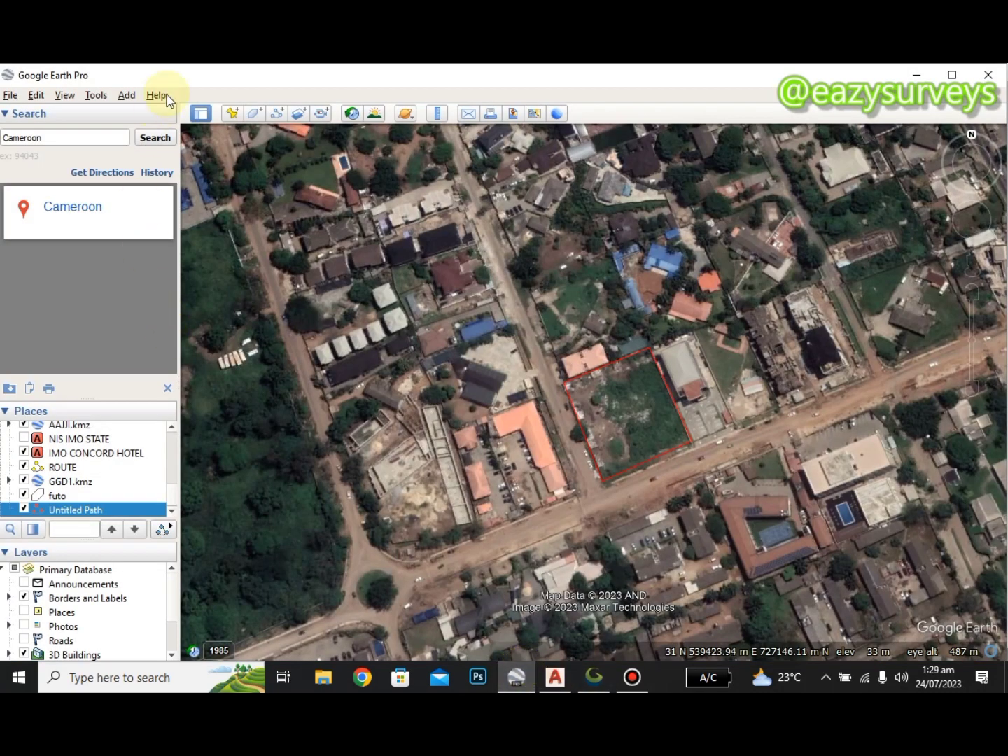
click(231, 116)
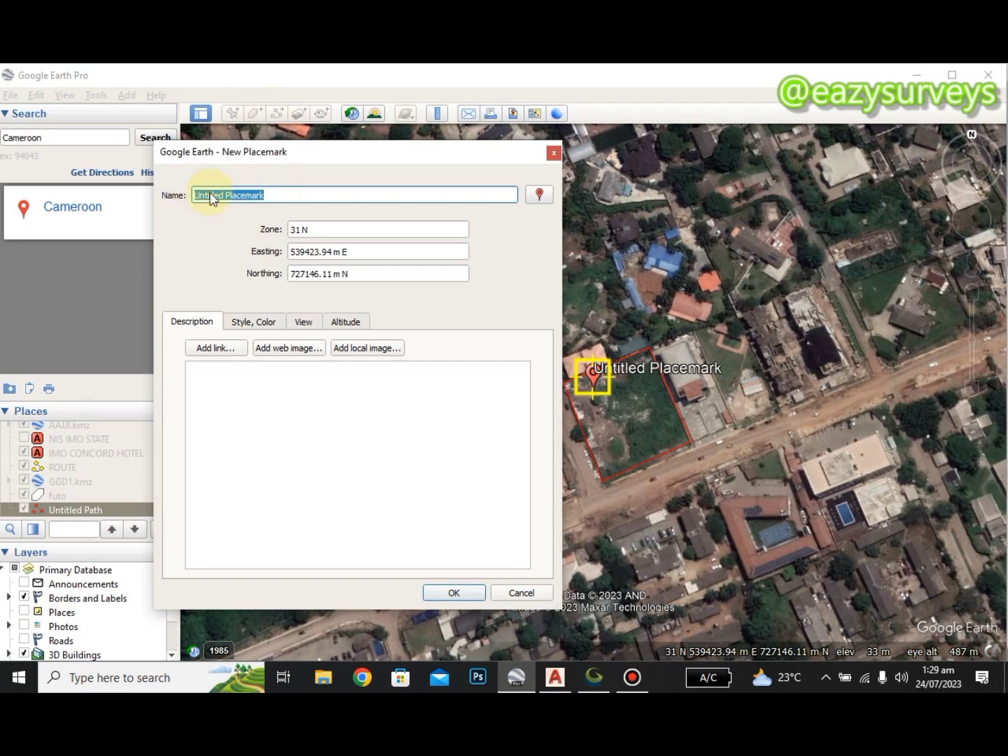
right_click(188, 187)
click(353, 196)
drag(298, 194, 203, 193)
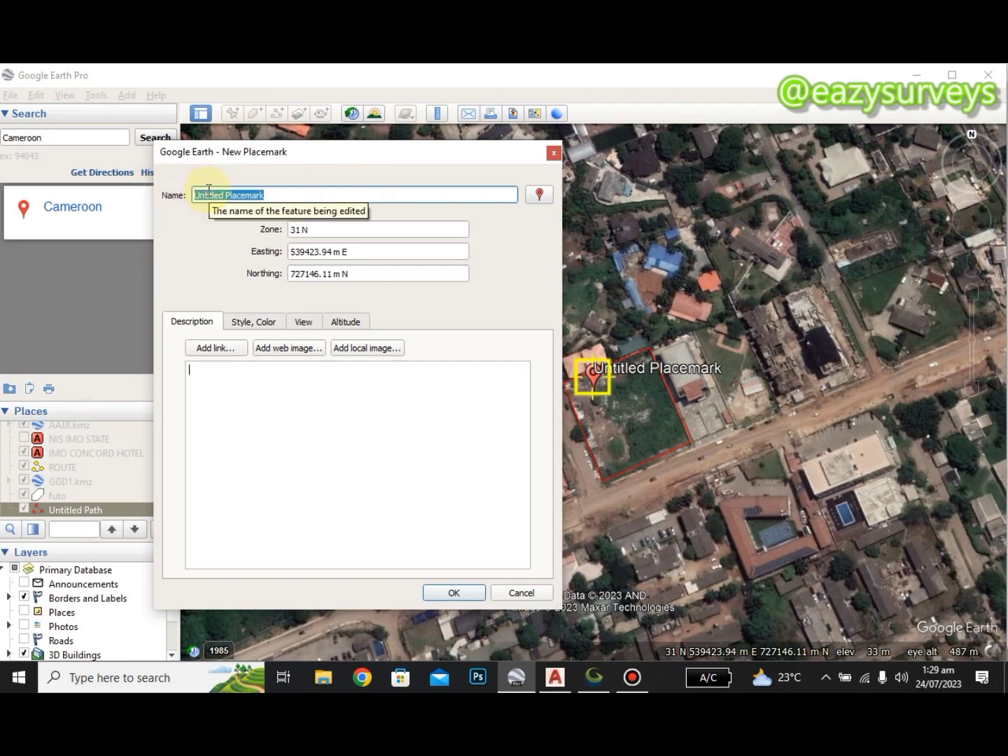
text(ORIGIN)
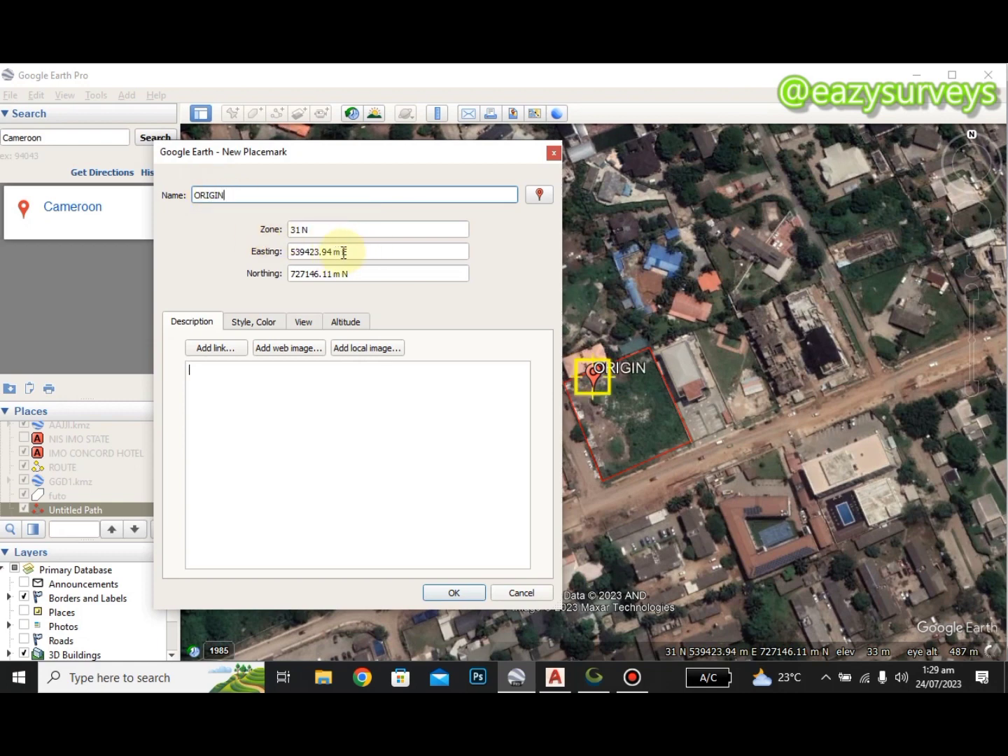
drag(331, 252, 290, 257)
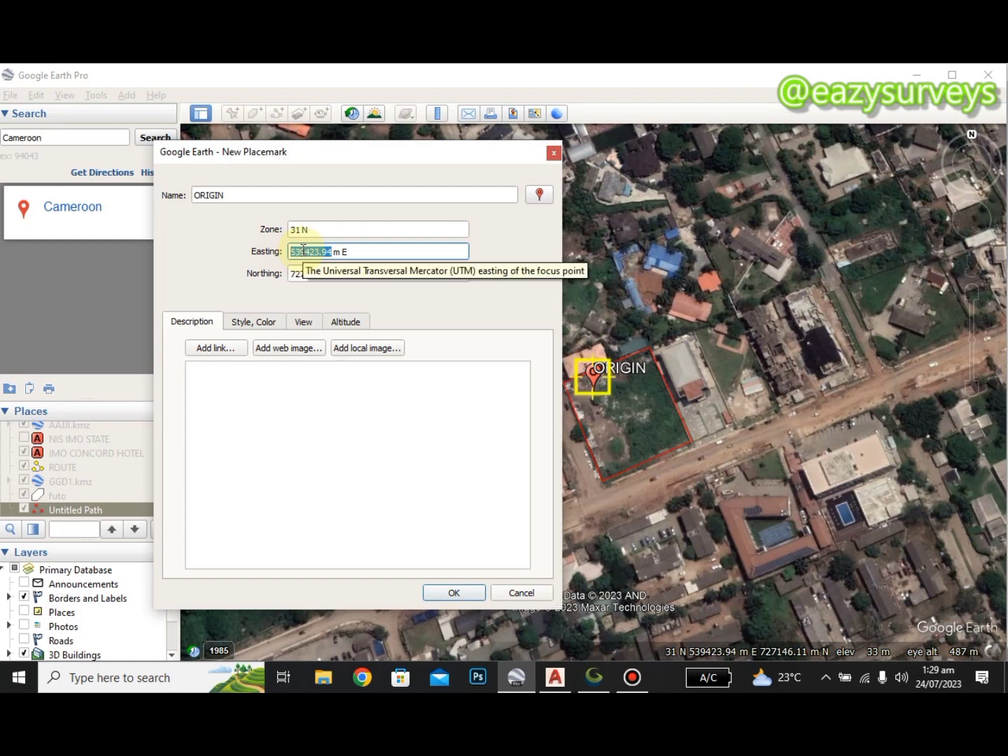
key(ctrl+v)
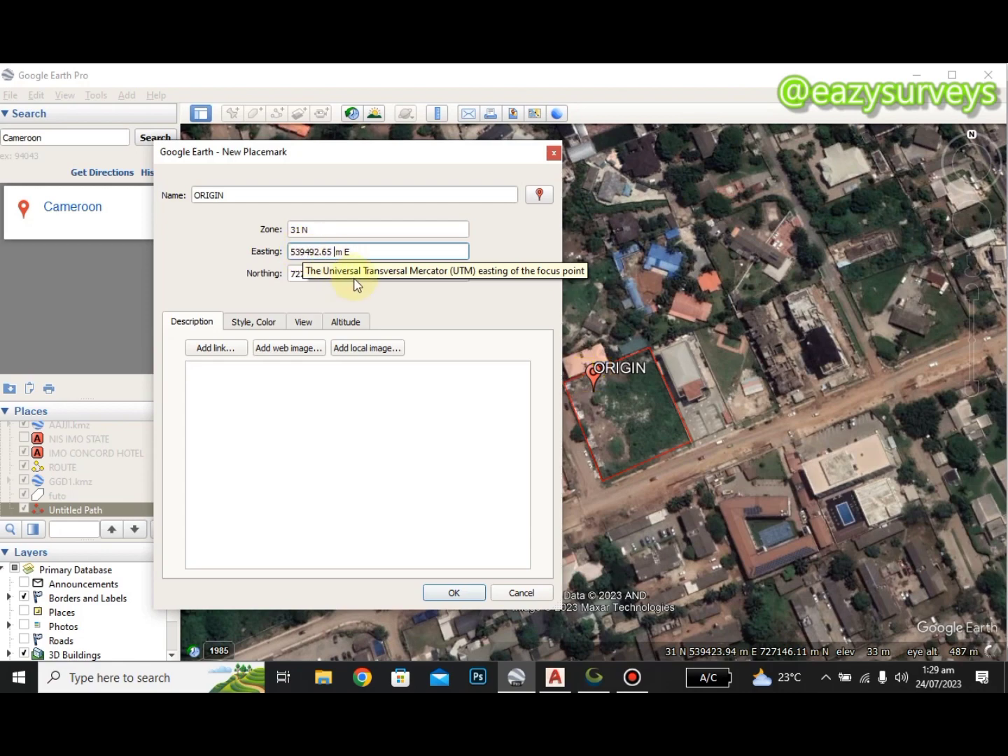
Step: Go back to AutoCAD and copy the Y value 727032.25 from the PT1 coordinate text
click(556, 676)
drag(637, 359, 506, 361)
right_click(515, 362)
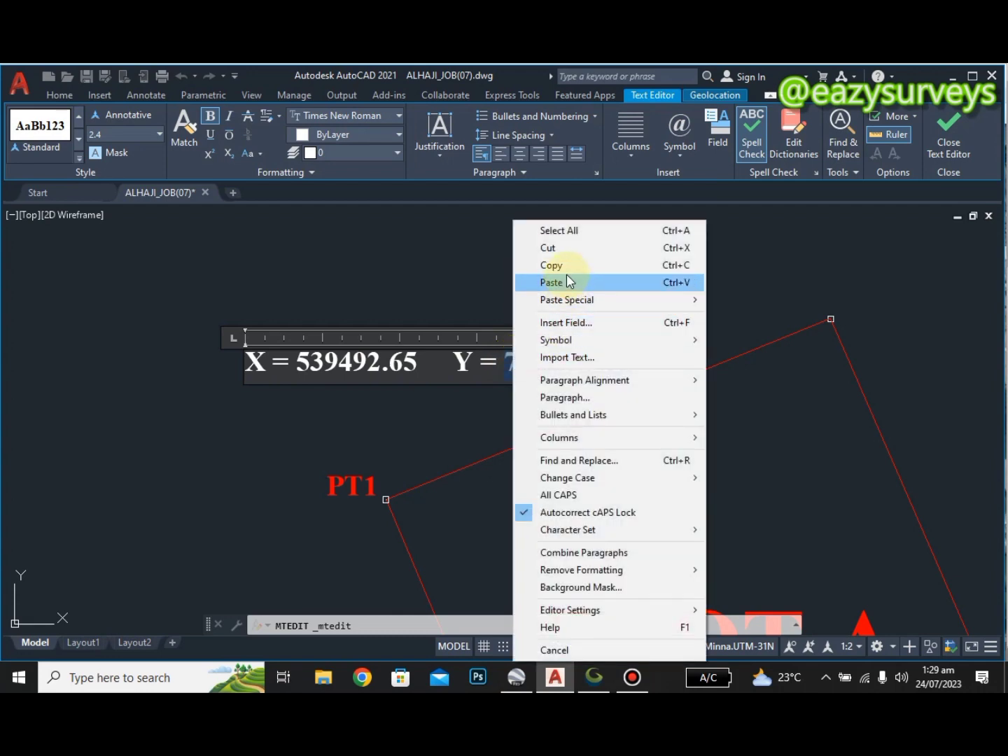
click(551, 266)
Step: Return to Google Earth Pro and set the ORIGIN placemark's northing to 727032.25
click(558, 677)
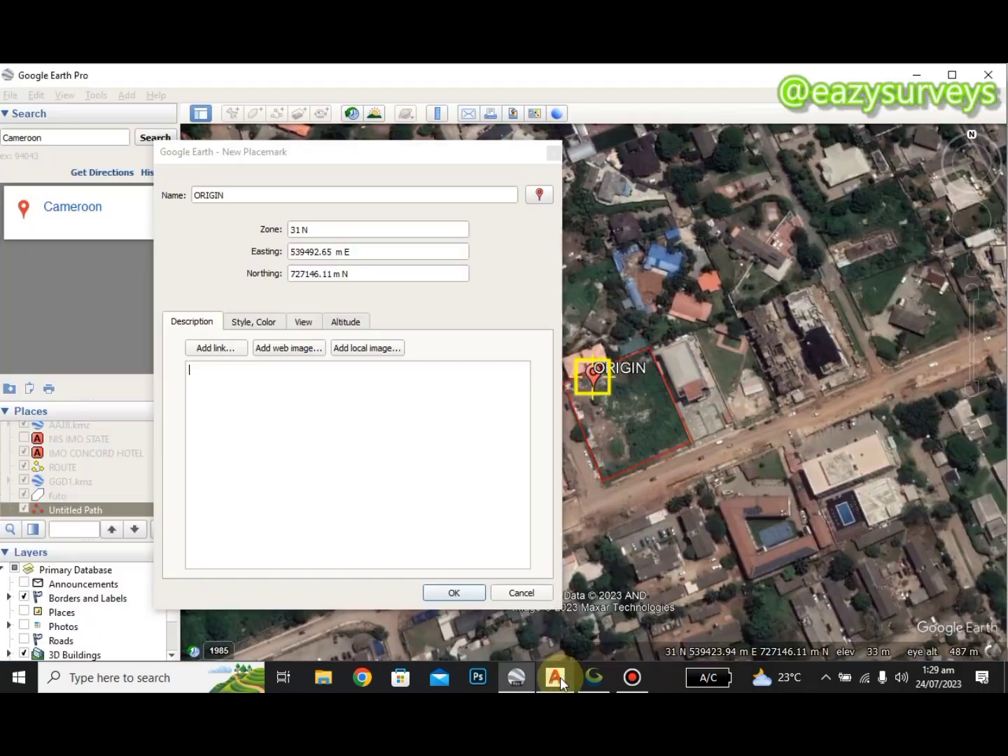
click(333, 275)
double_click(334, 275)
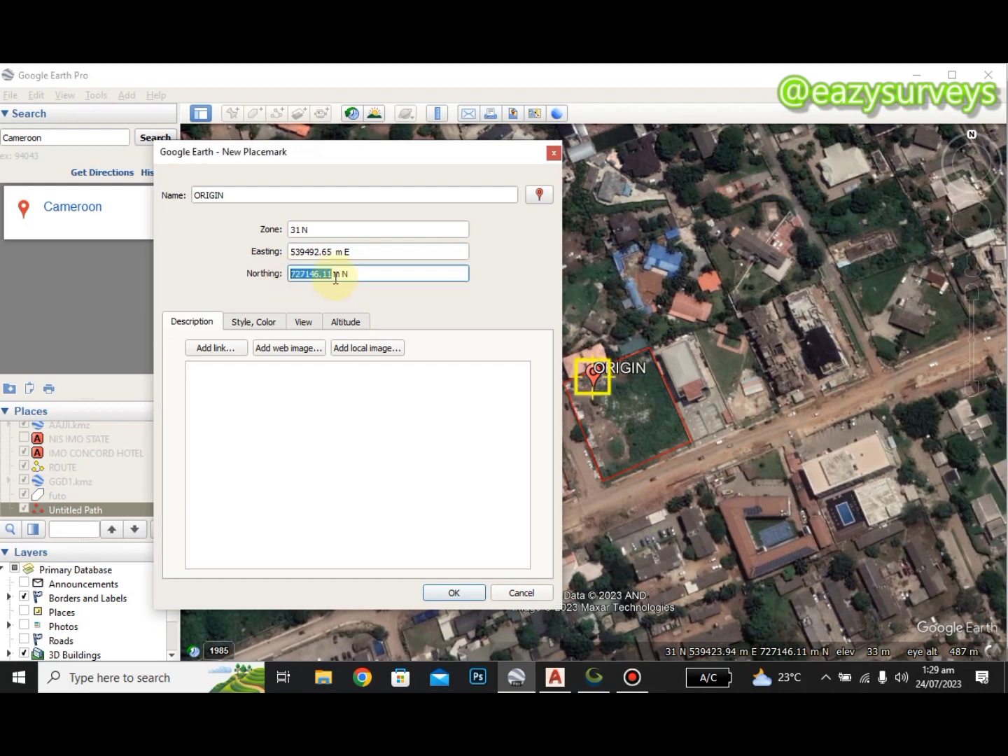
drag(335, 279, 287, 270)
key(ctrl+v)
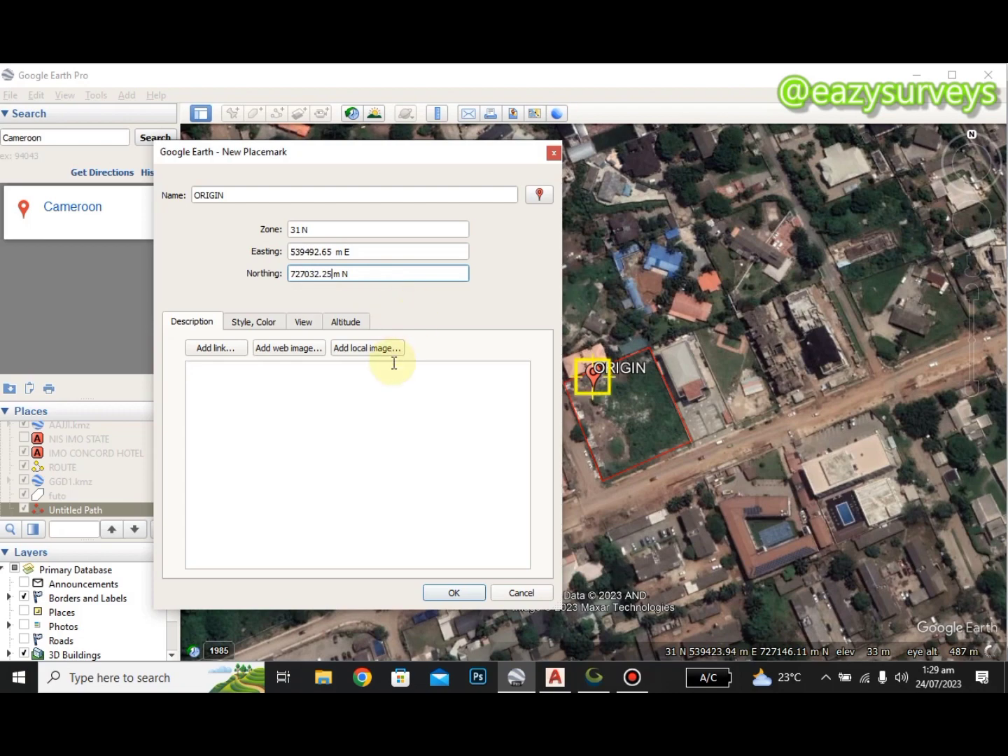
Step: Check the ORIGIN placemark's coordinates against the PT1 text in AutoCAD and save the placemark in Google Earth Pro
drag(334, 152, 221, 112)
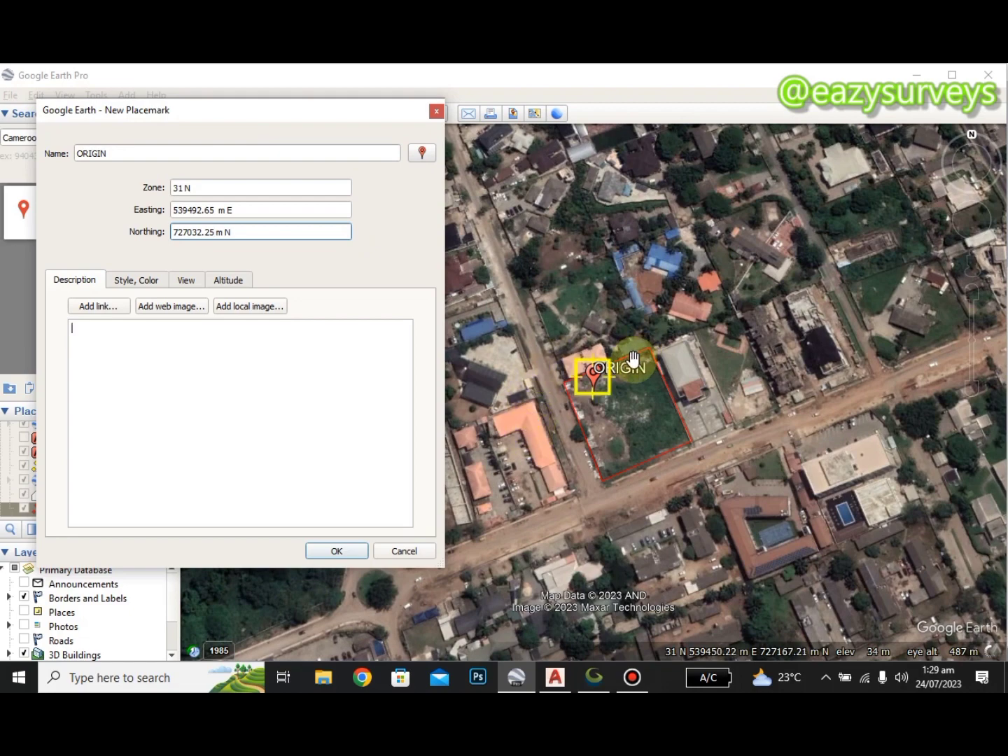
click(554, 676)
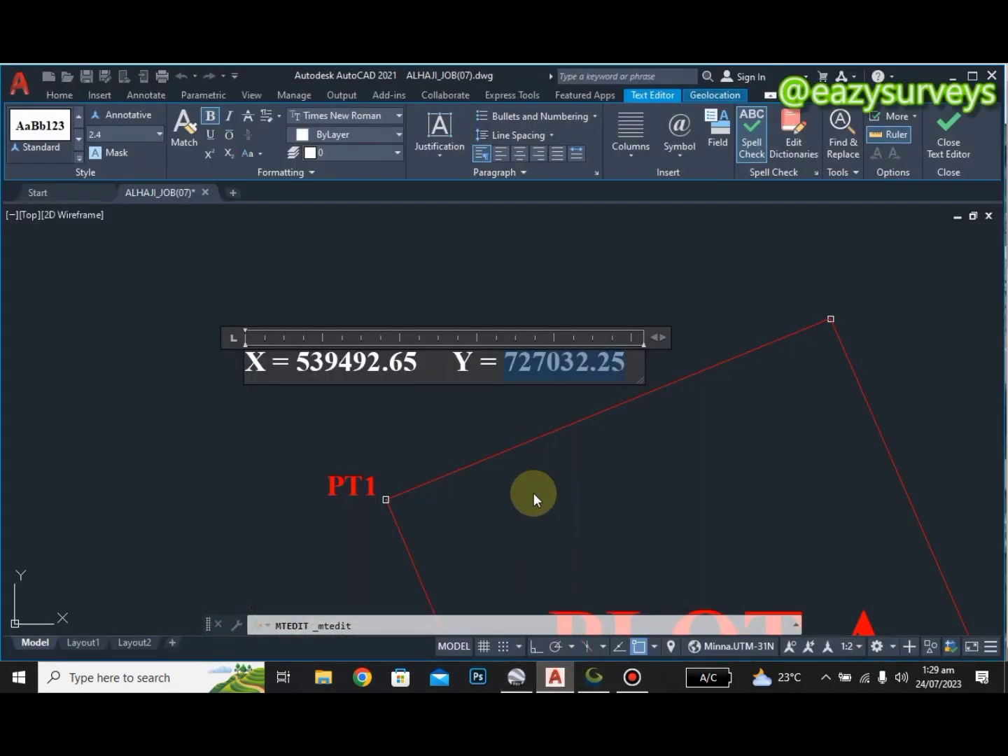
click(515, 678)
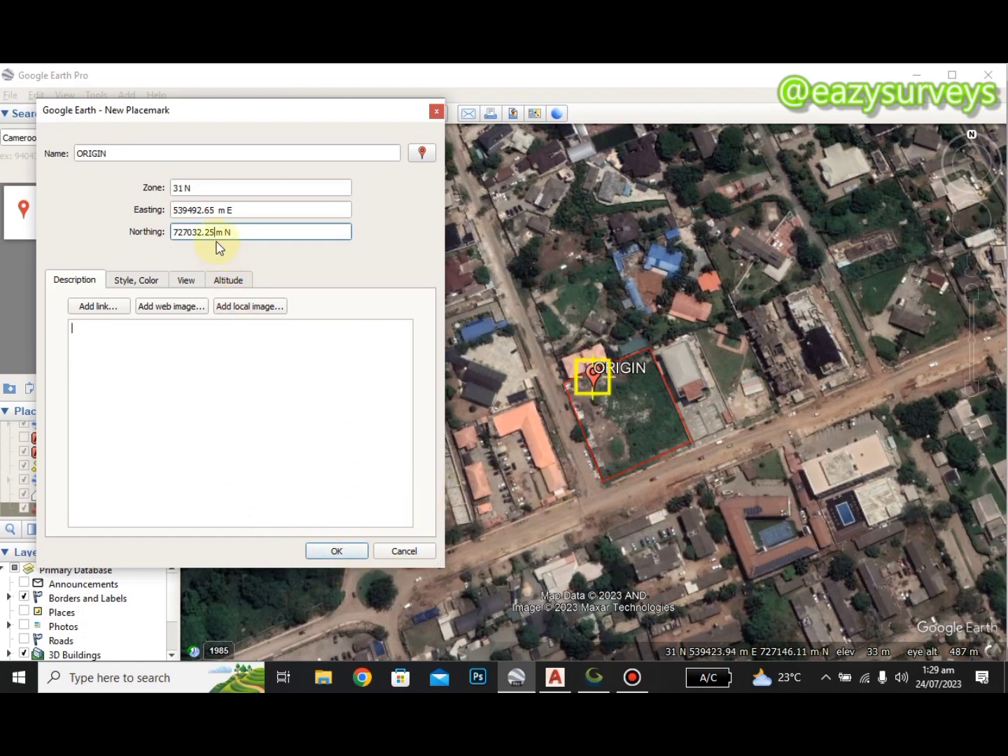
click(333, 551)
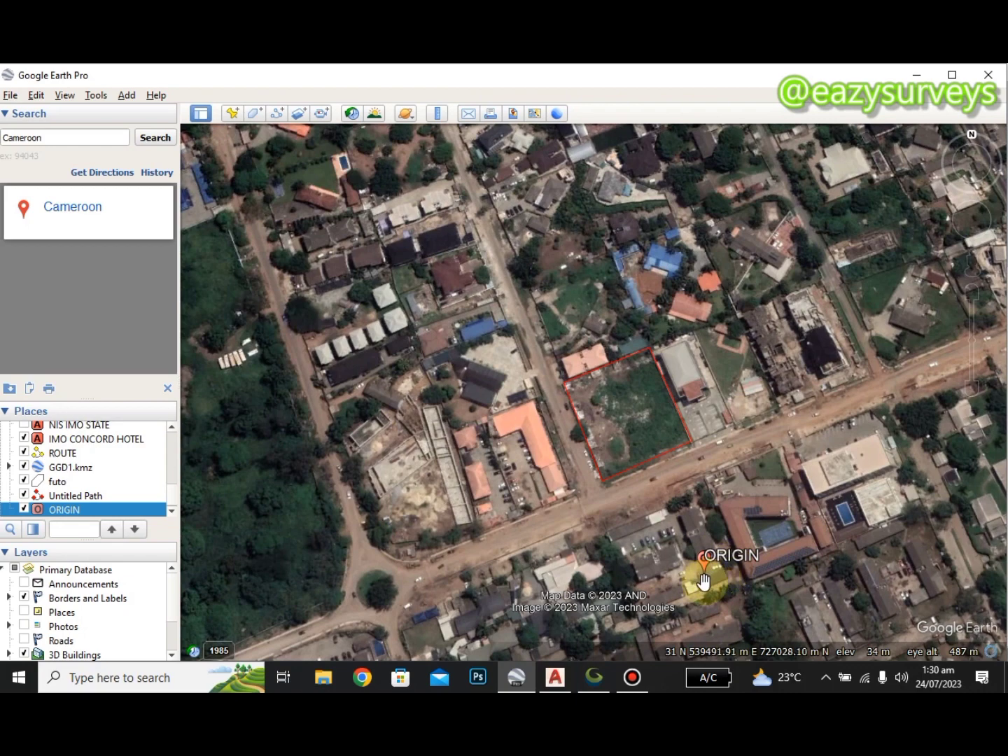
Step: Switch to Global Mapper and copy the converted output easting 539404.469
click(594, 677)
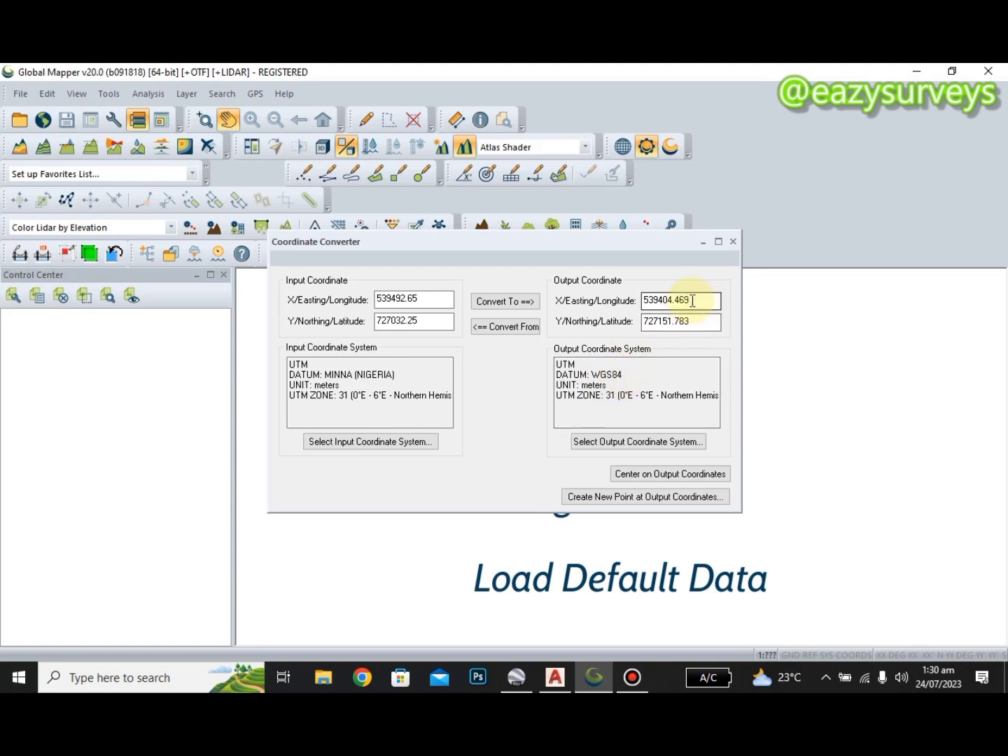
drag(691, 300, 639, 303)
right_click(663, 304)
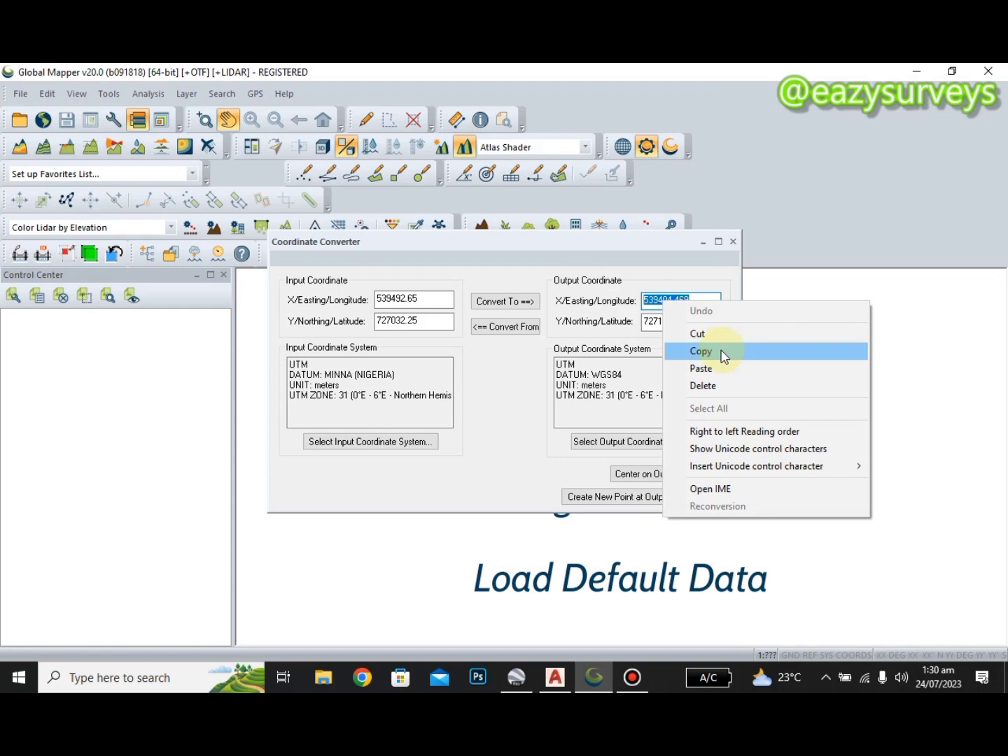
click(722, 351)
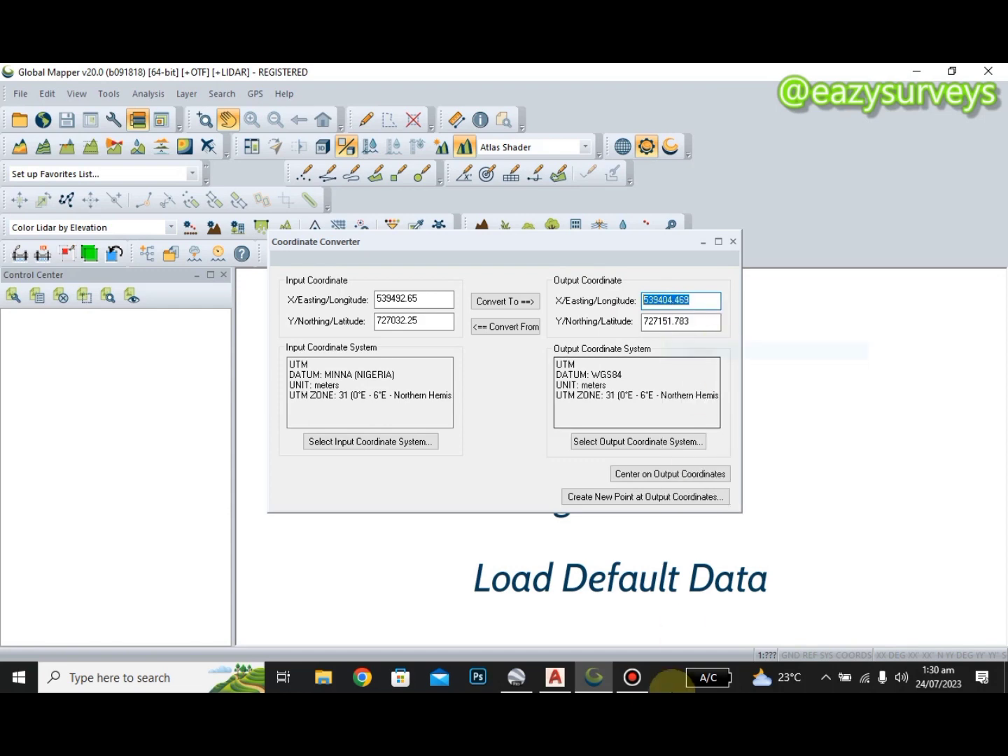
Step: Switch to Google Earth Pro and add a new placemark named TARGET
click(528, 676)
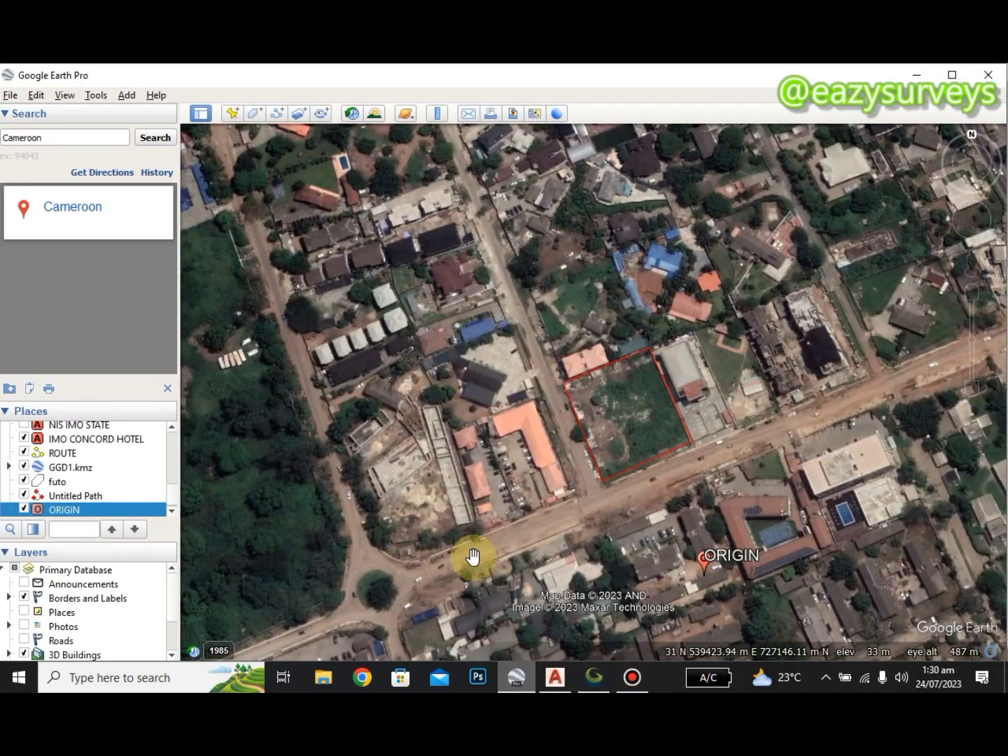
click(233, 114)
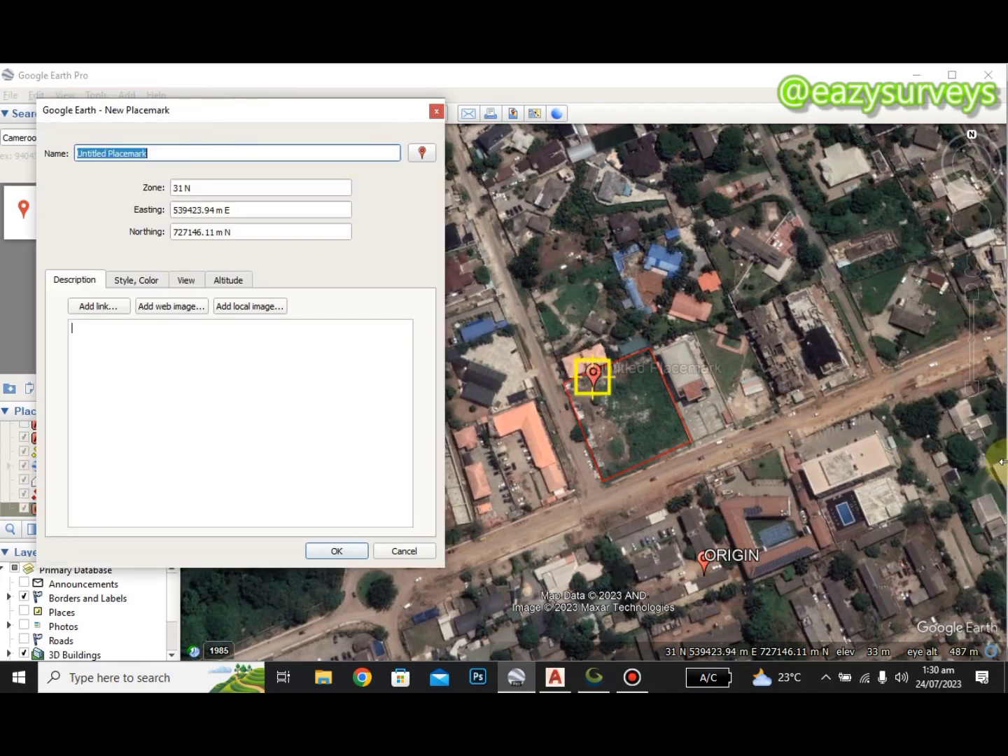
click(141, 154)
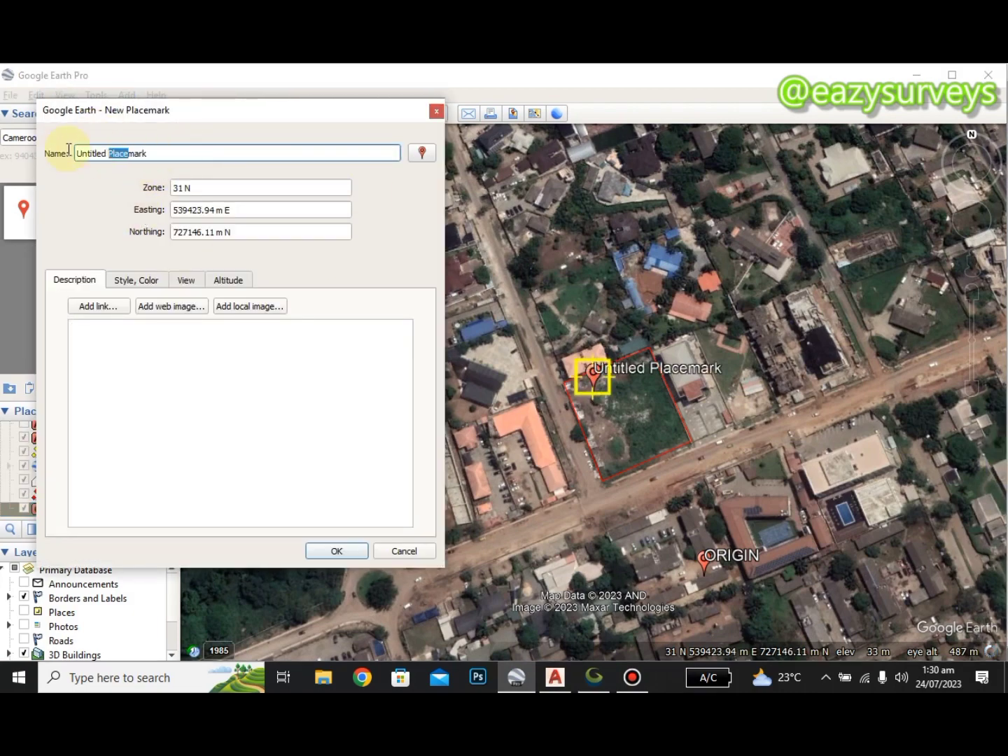
double_click(89, 154)
click(112, 154)
drag(148, 154, 70, 154)
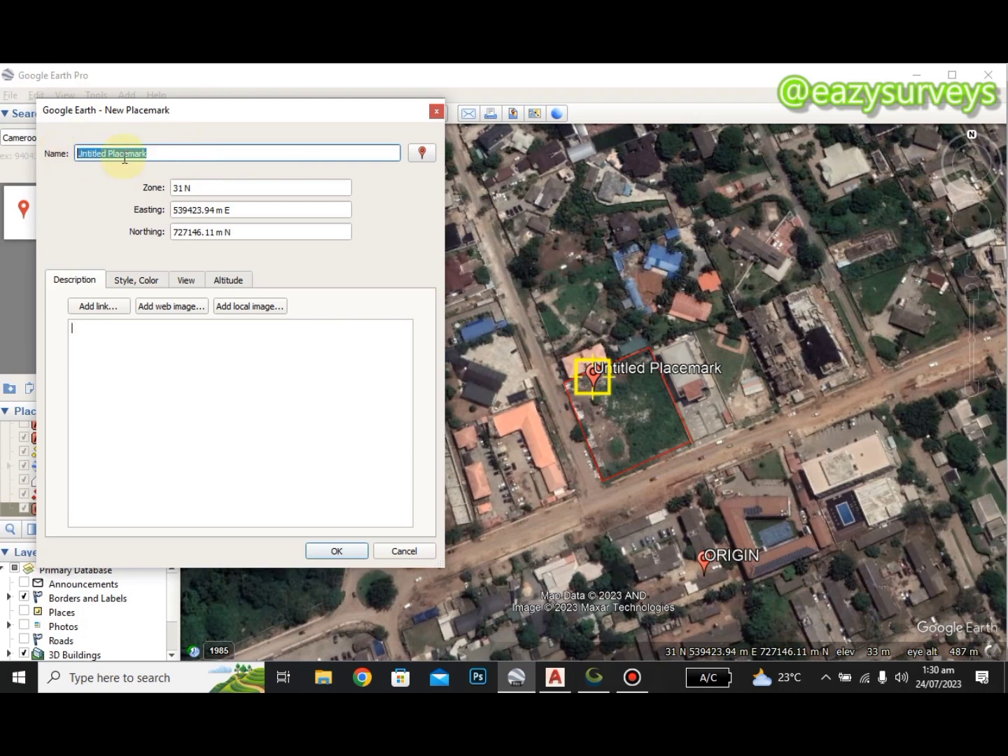
text(T)
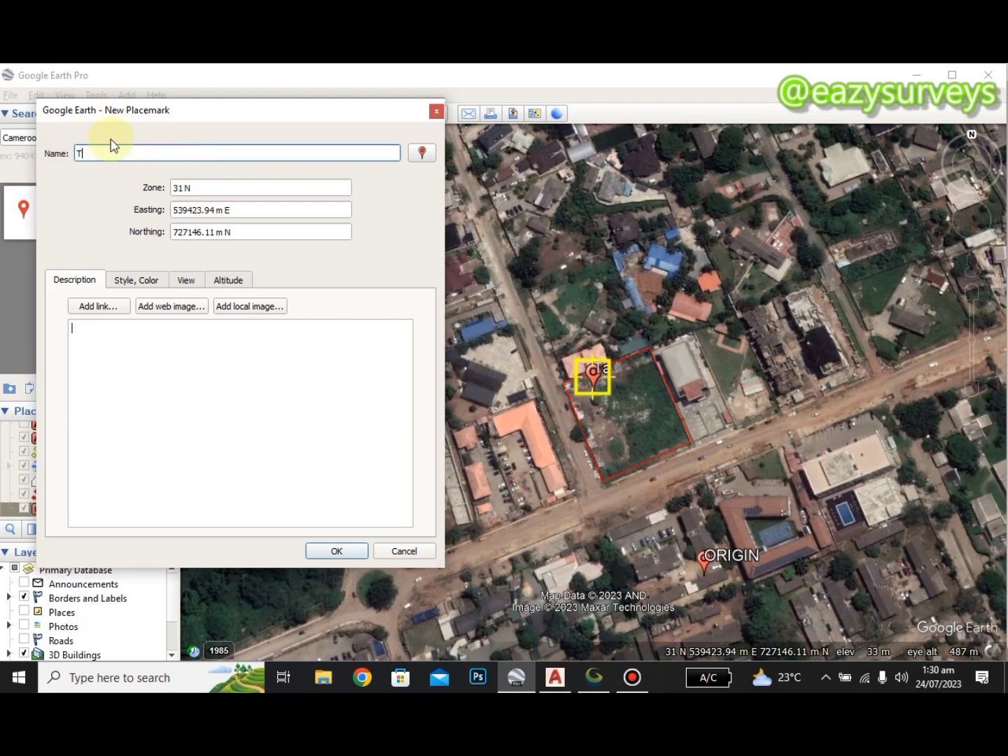
text(arget)
key(BackSpace)
key(BackSpace)
key(BackSpace)
key(BackSpace)
key(BackSpace)
key(BackSpace)
text(TAREGET)
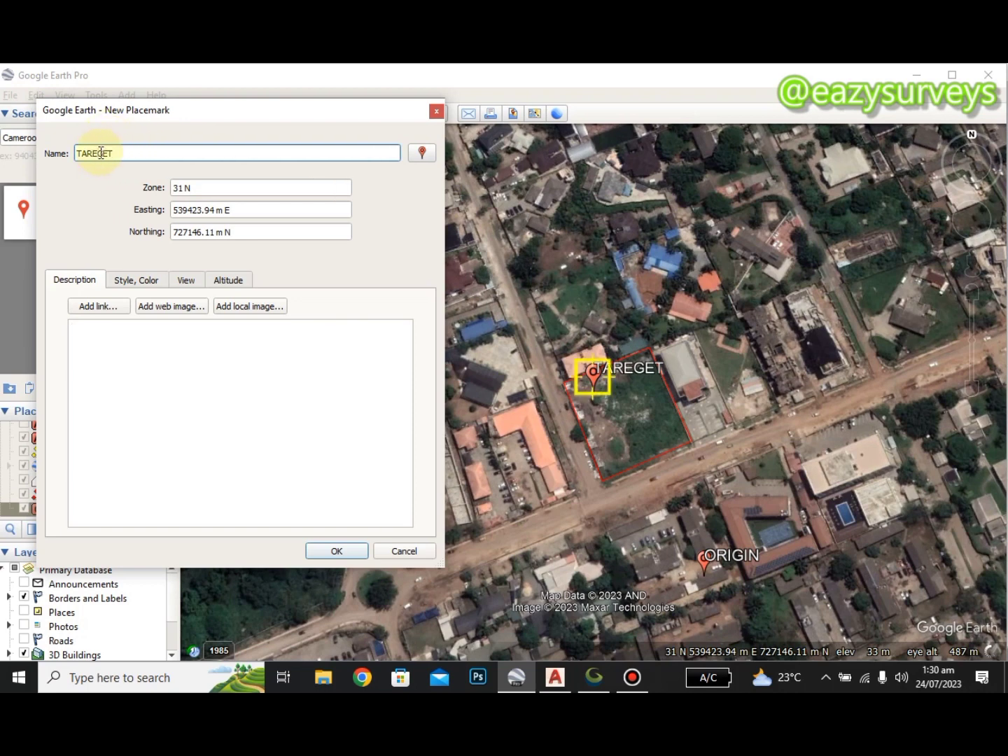
Step: Set the TARGET placemark's easting to 539404.469, and copy the converted output northing 727151.783 from Global Mapper
click(211, 212)
drag(207, 212, 170, 217)
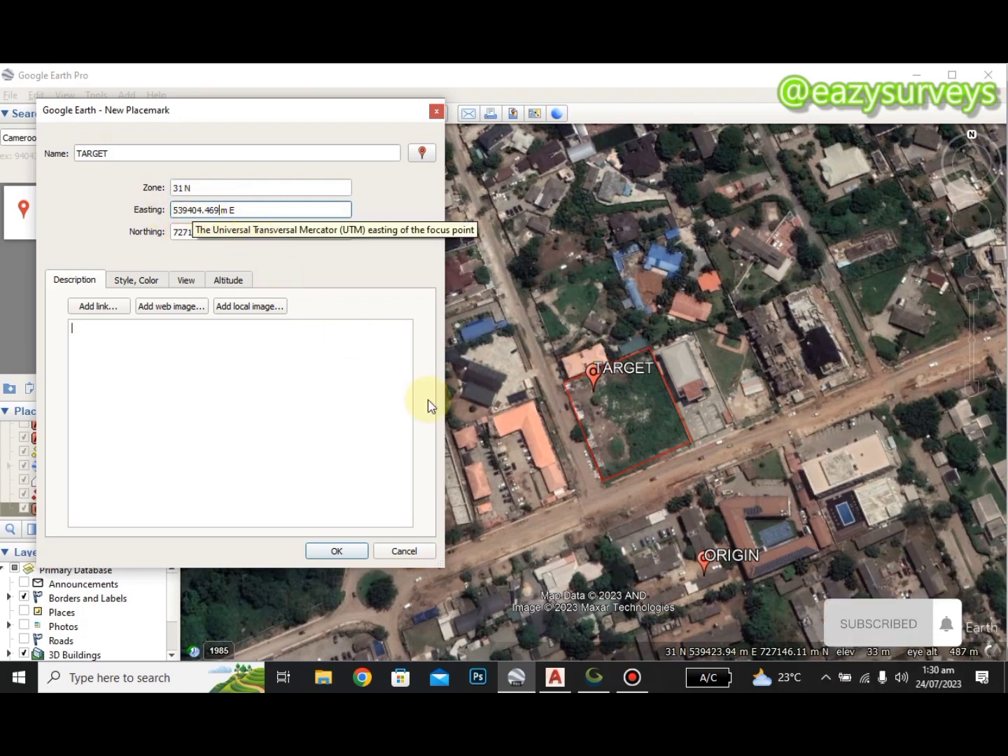
click(590, 680)
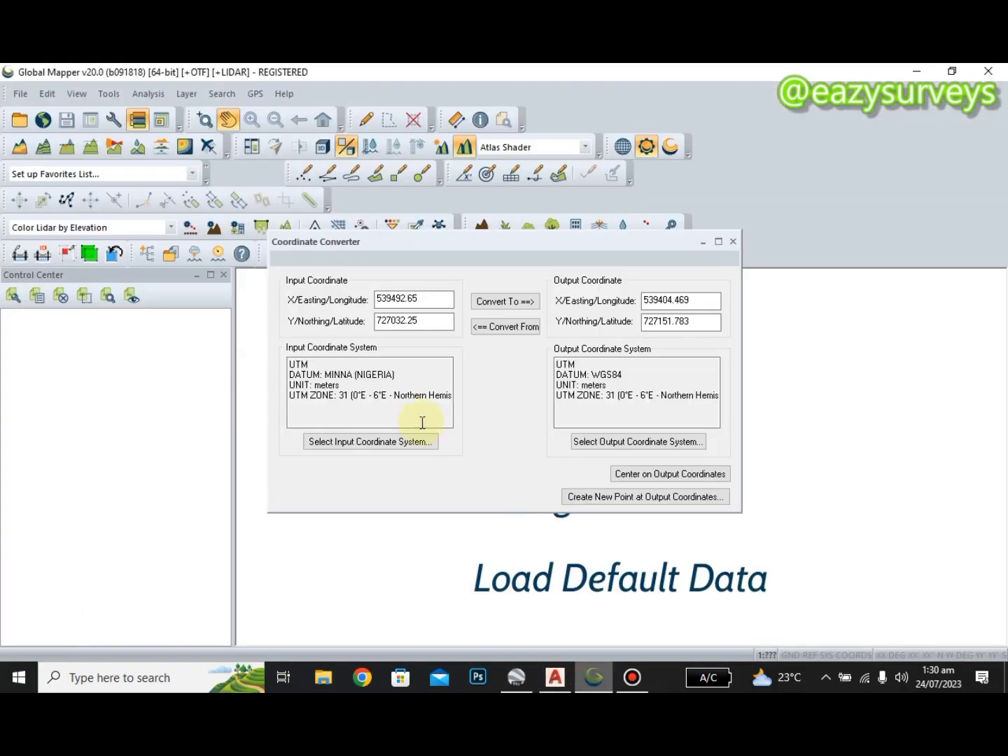
drag(695, 322, 636, 323)
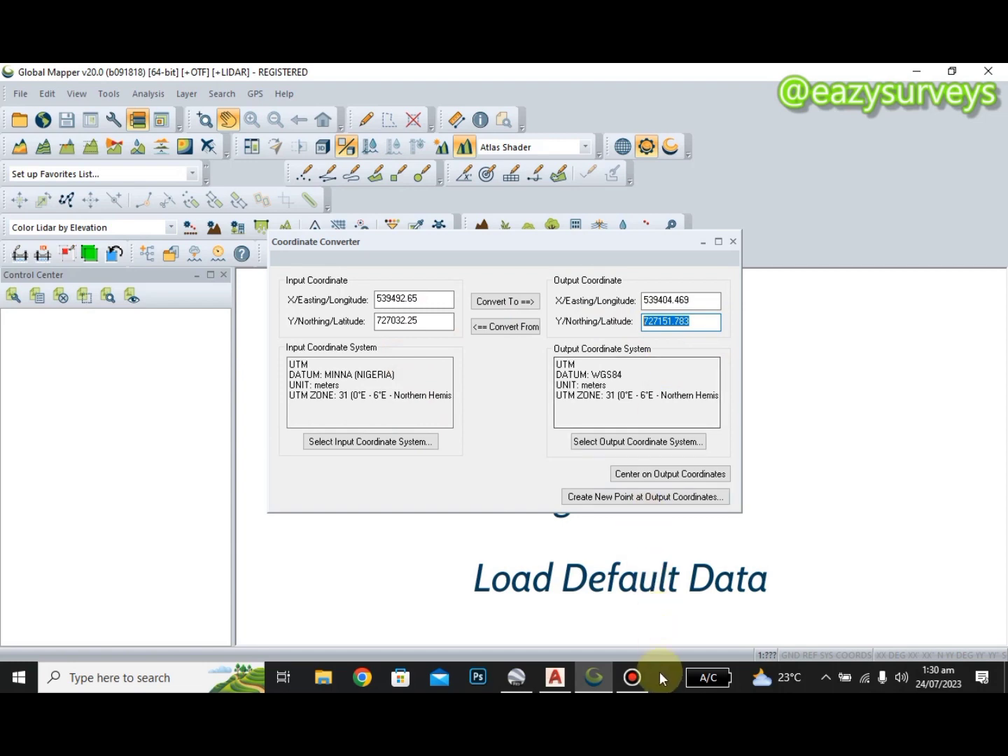
Step: Return to Google Earth Pro, set the TARGET placemark's northing to 727151.783 and save the placemark
click(526, 678)
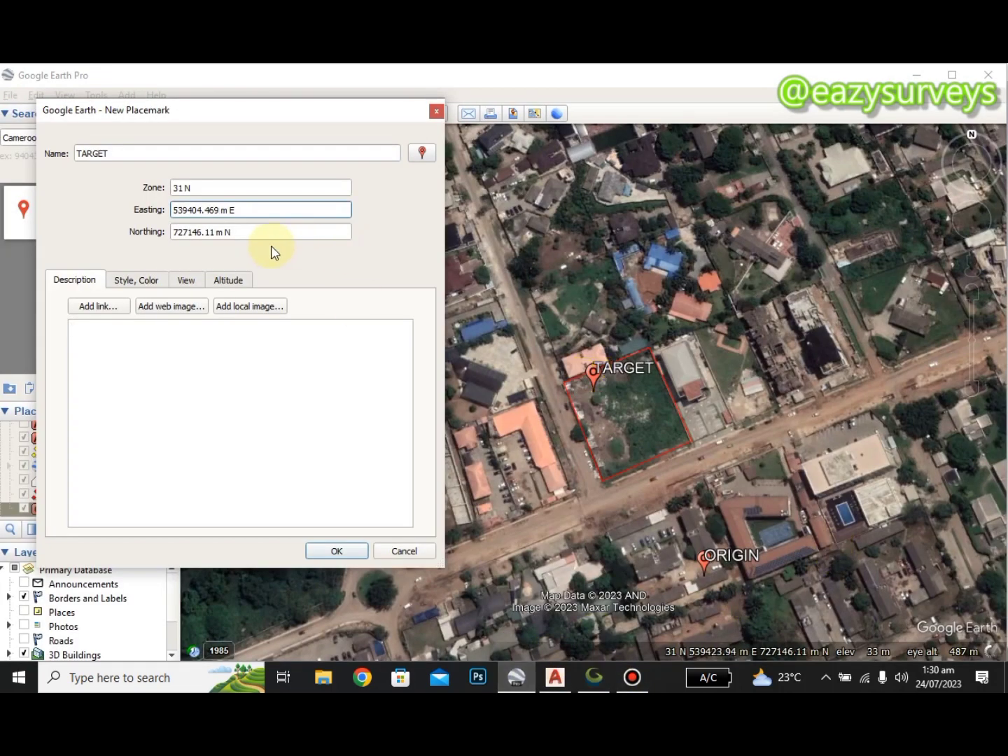
drag(216, 232, 162, 232)
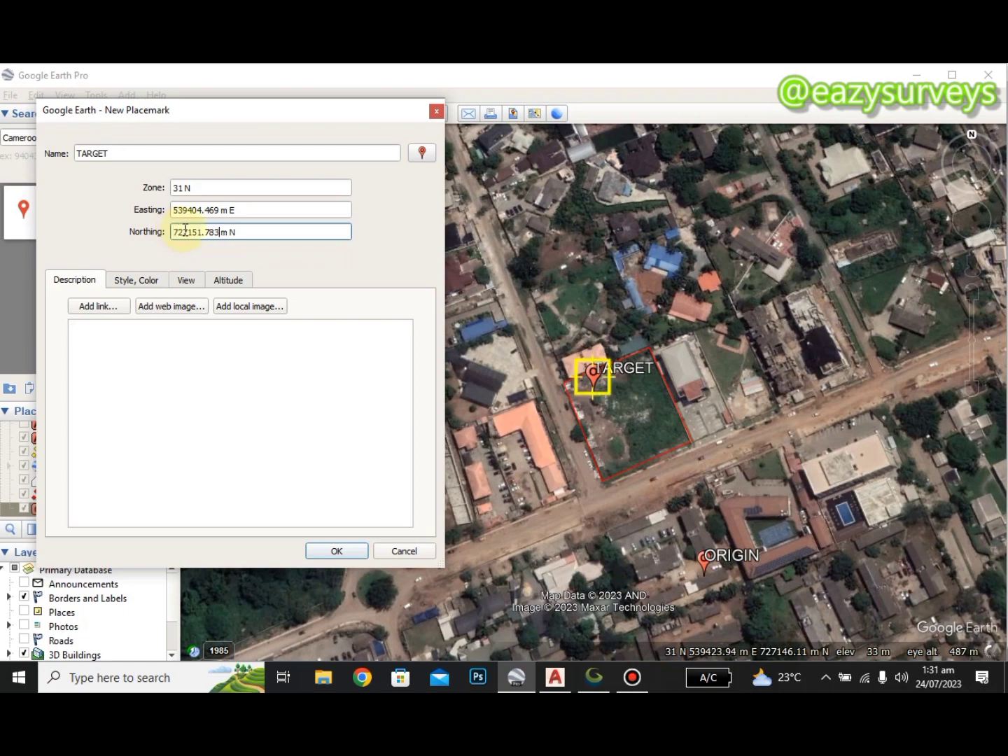
click(337, 550)
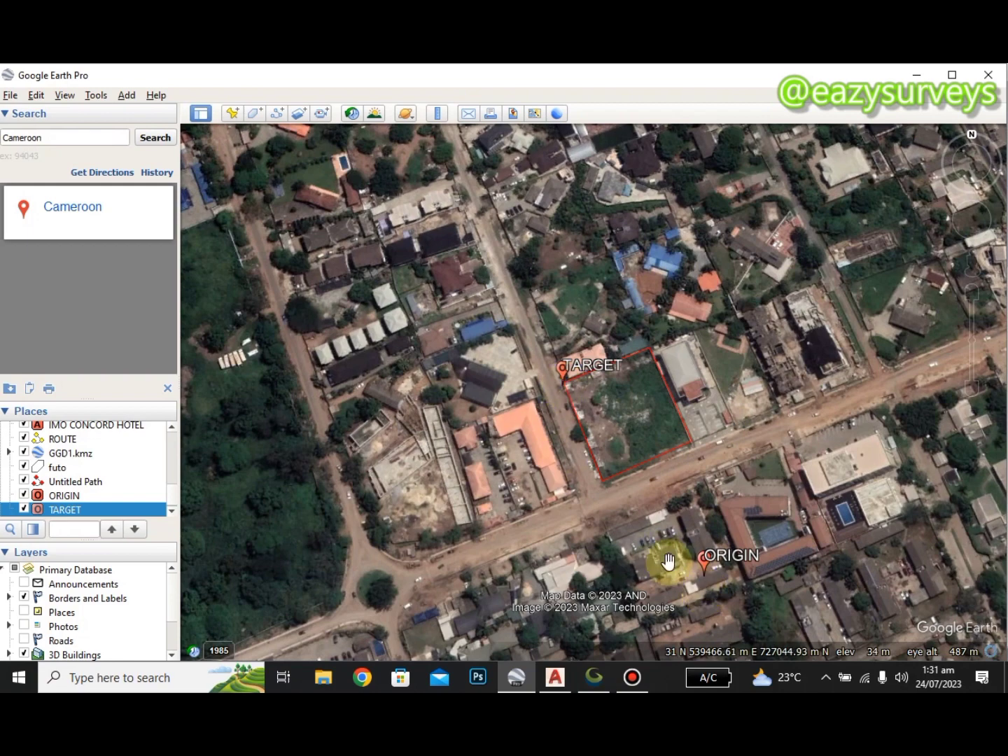
Step: Switch to Global Mapper and review the input and output coordinate systems in the Coordinate Converter
click(593, 676)
click(564, 422)
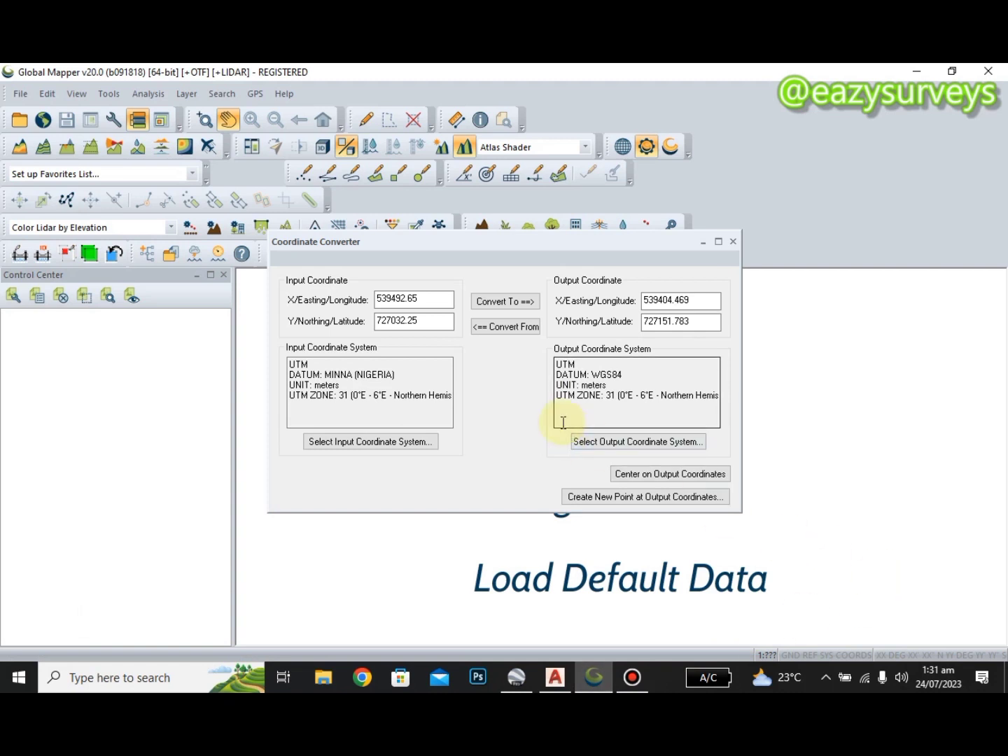